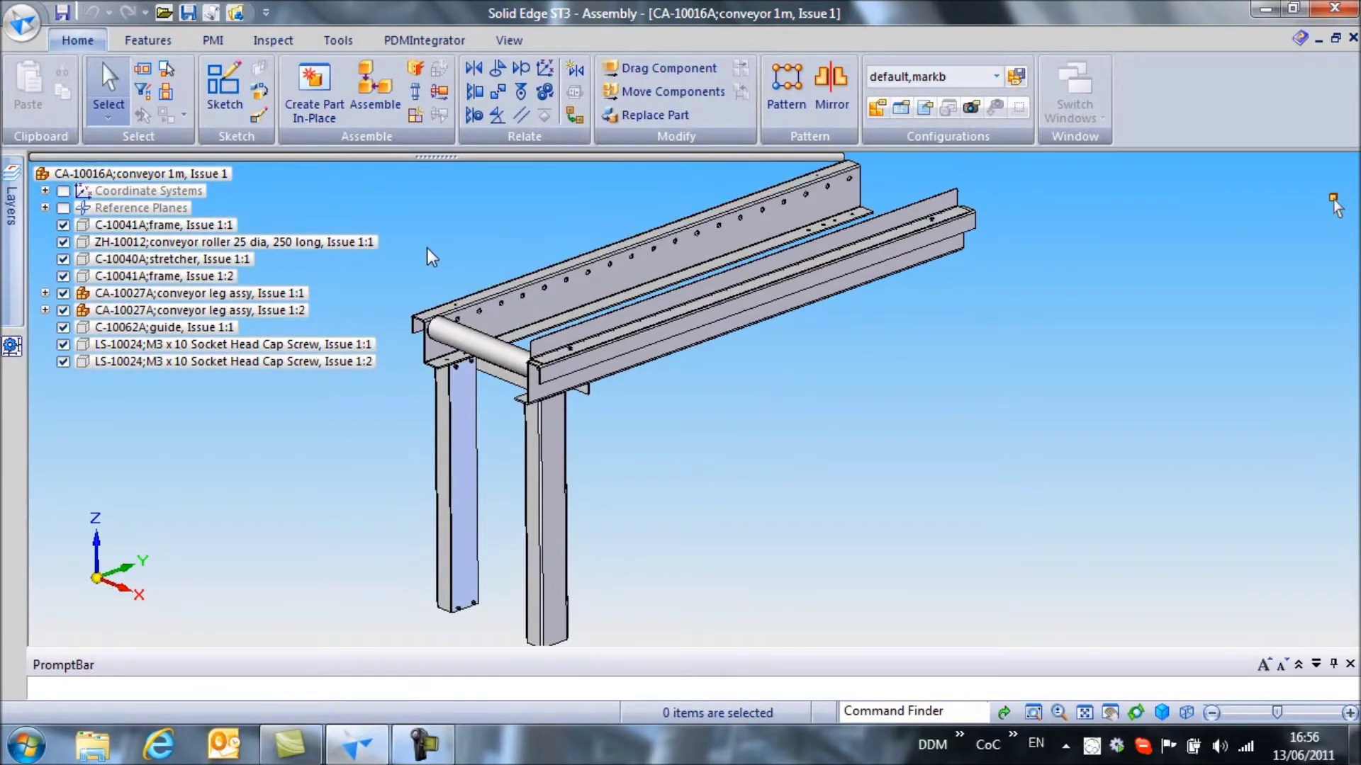
Expand the first conveyor leg assembly, save the conveyor 1m assembly through the PDM integration, and close the save summary report
left_click(44, 293)
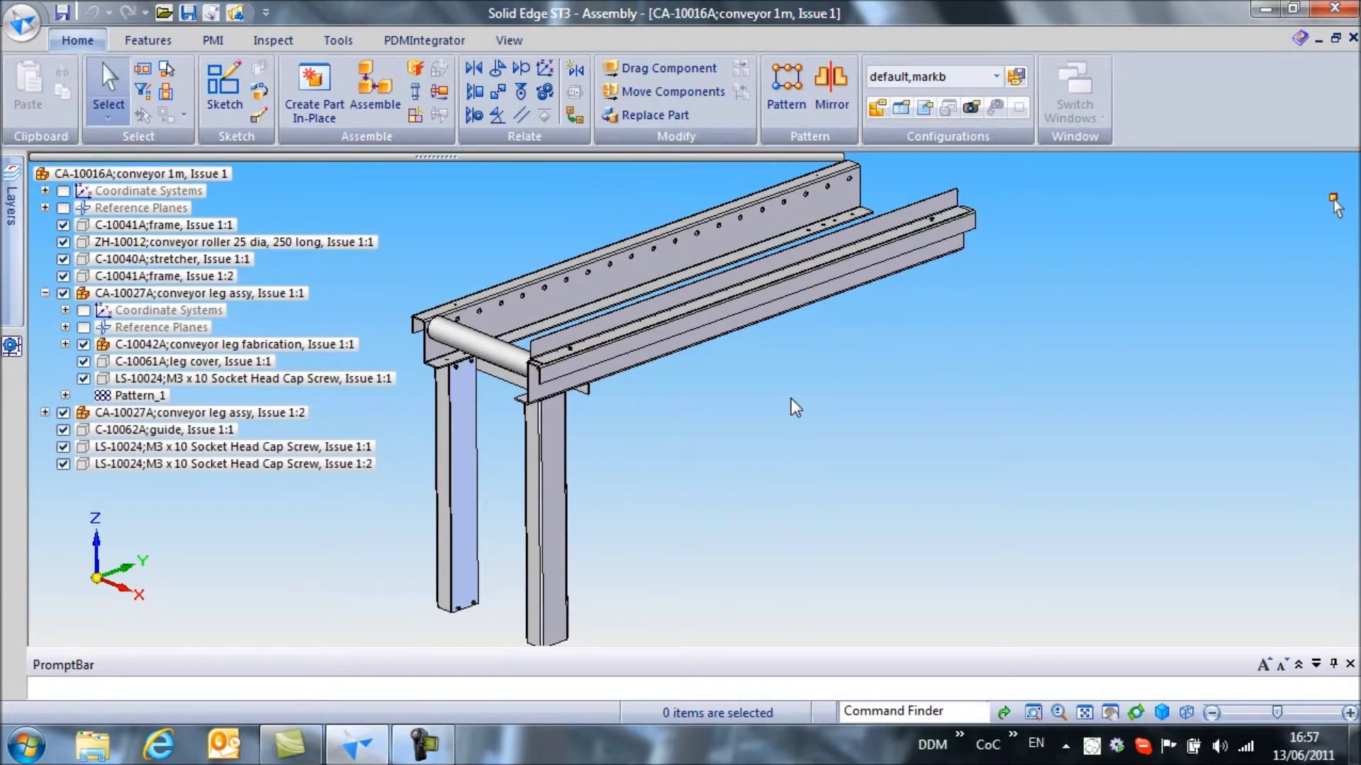
left_click(424, 40)
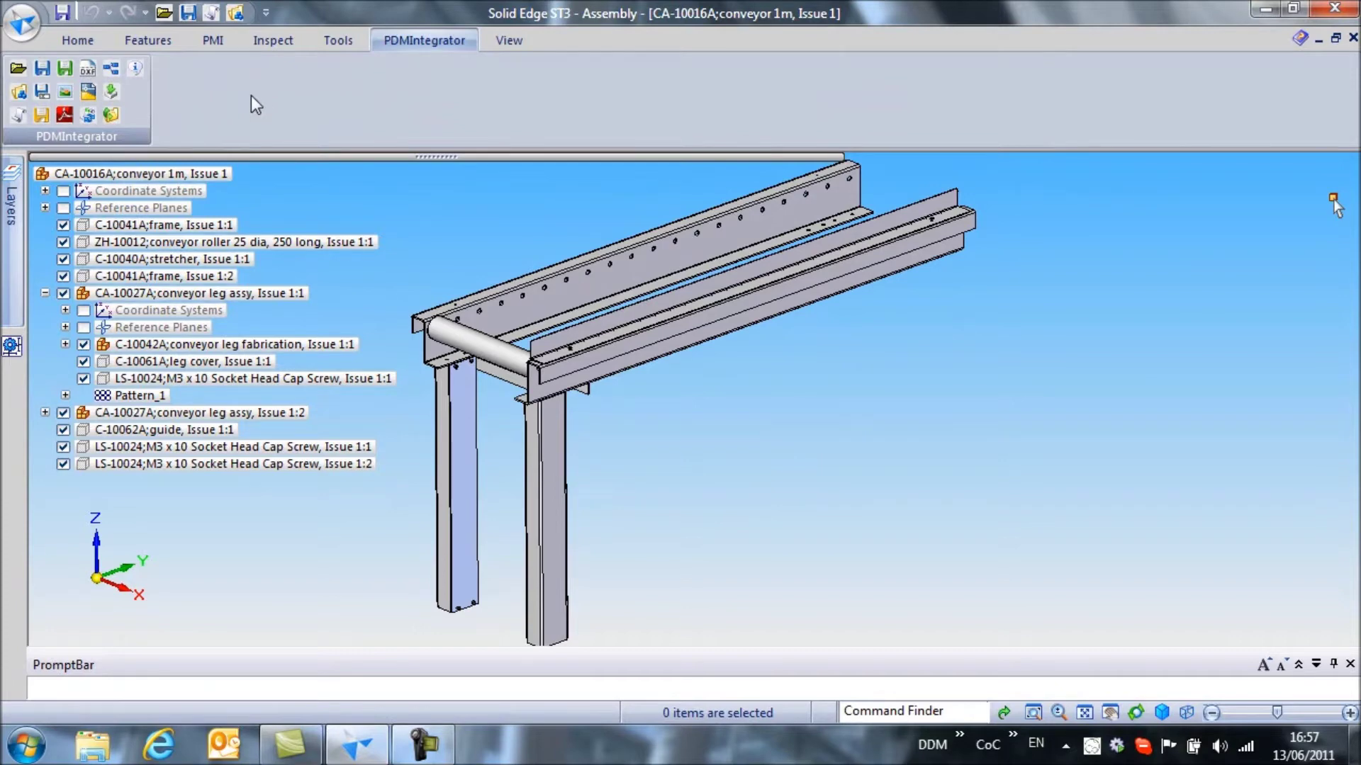
left_click(188, 13)
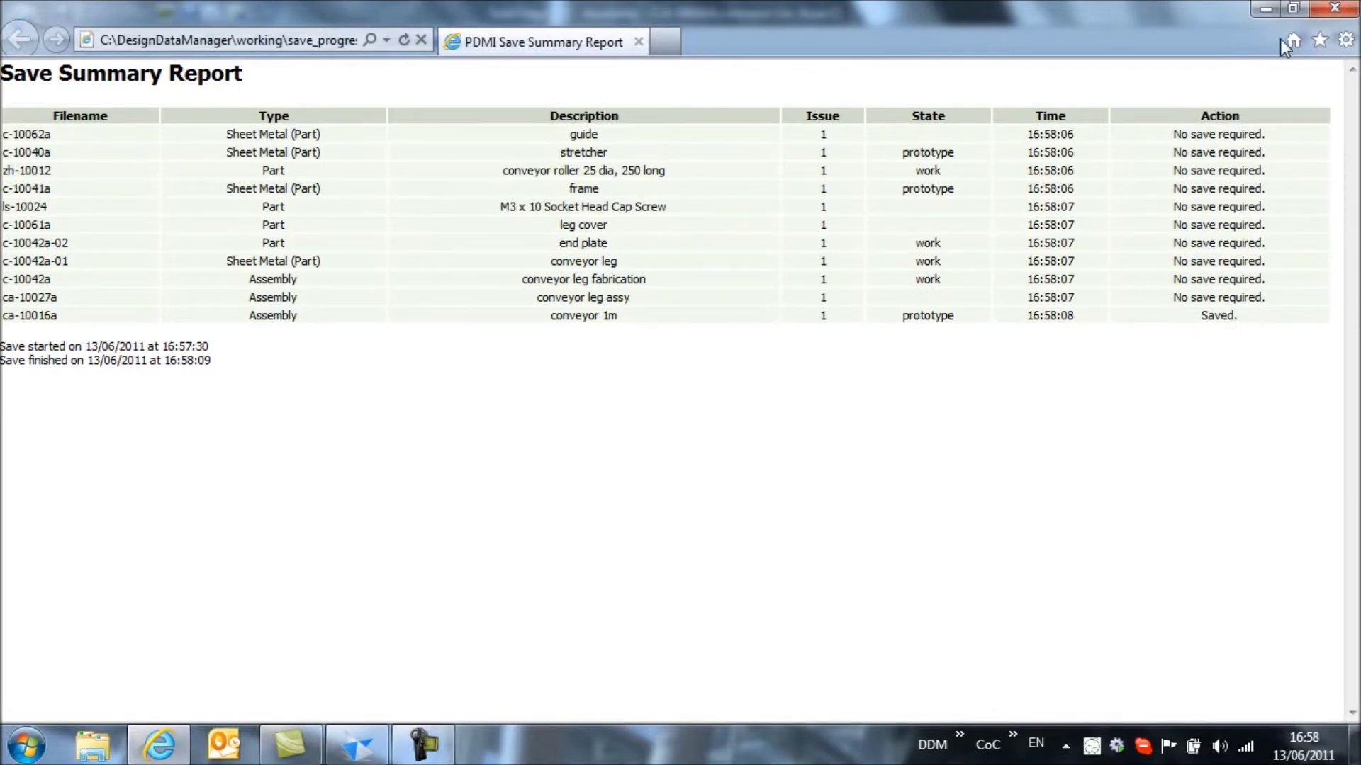
left_click(1336, 8)
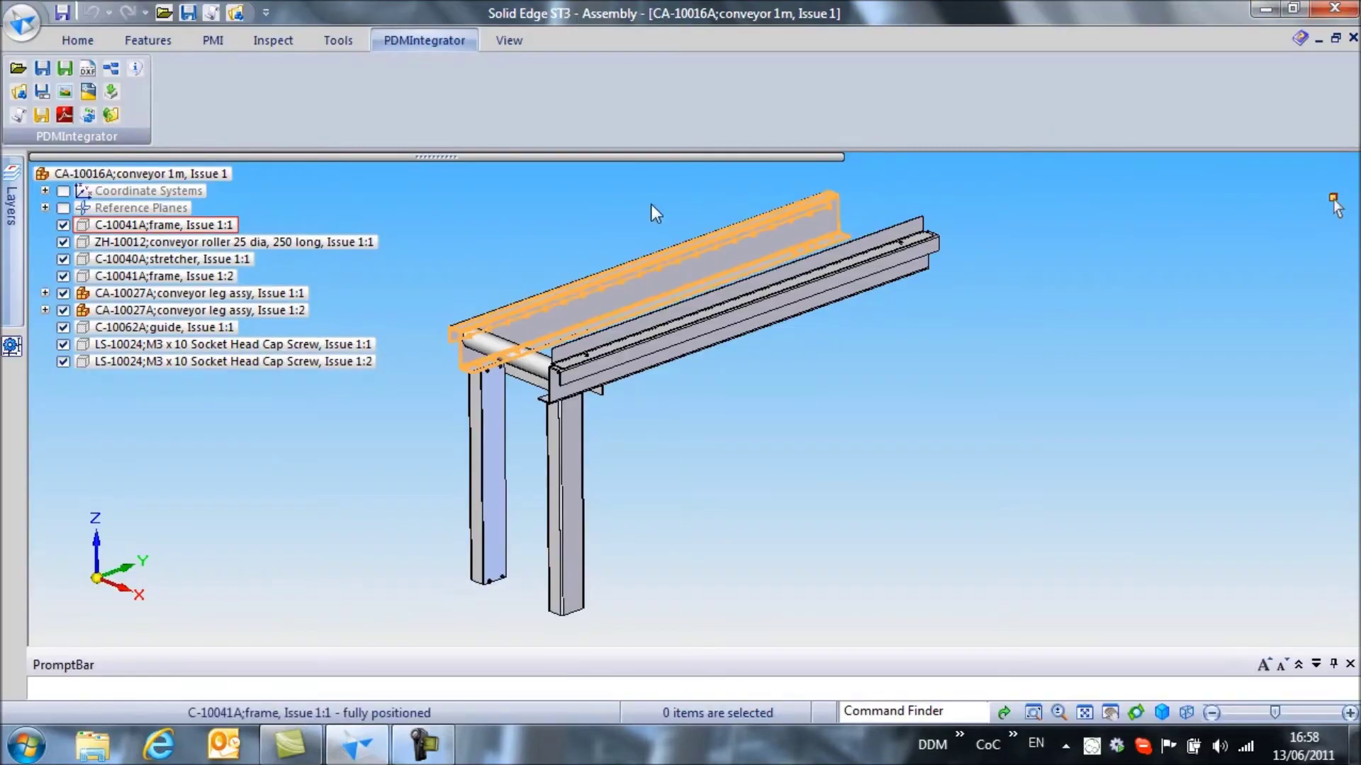
Switch to DDM and open the bill of materials of the recent item CA-10016A, conveyor 1m
left_click(235, 12)
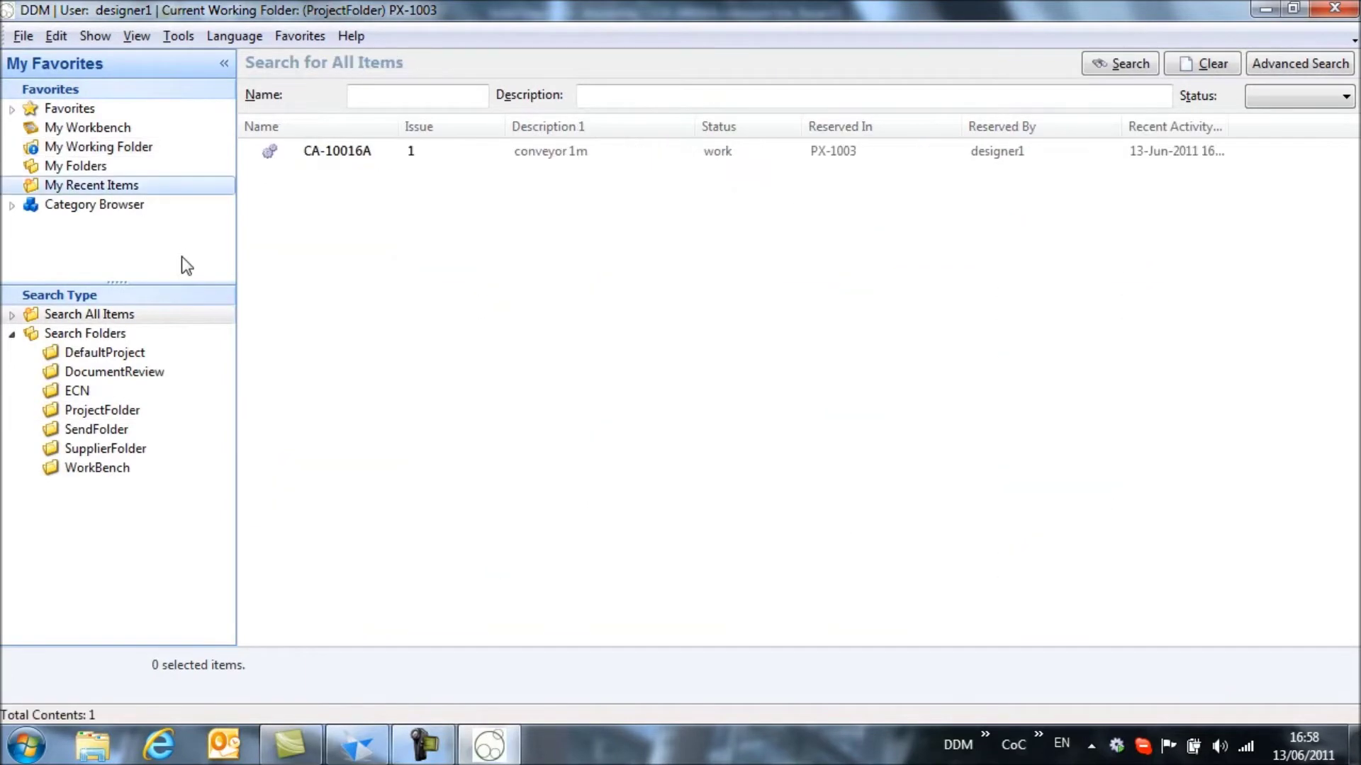
left_click(335, 156)
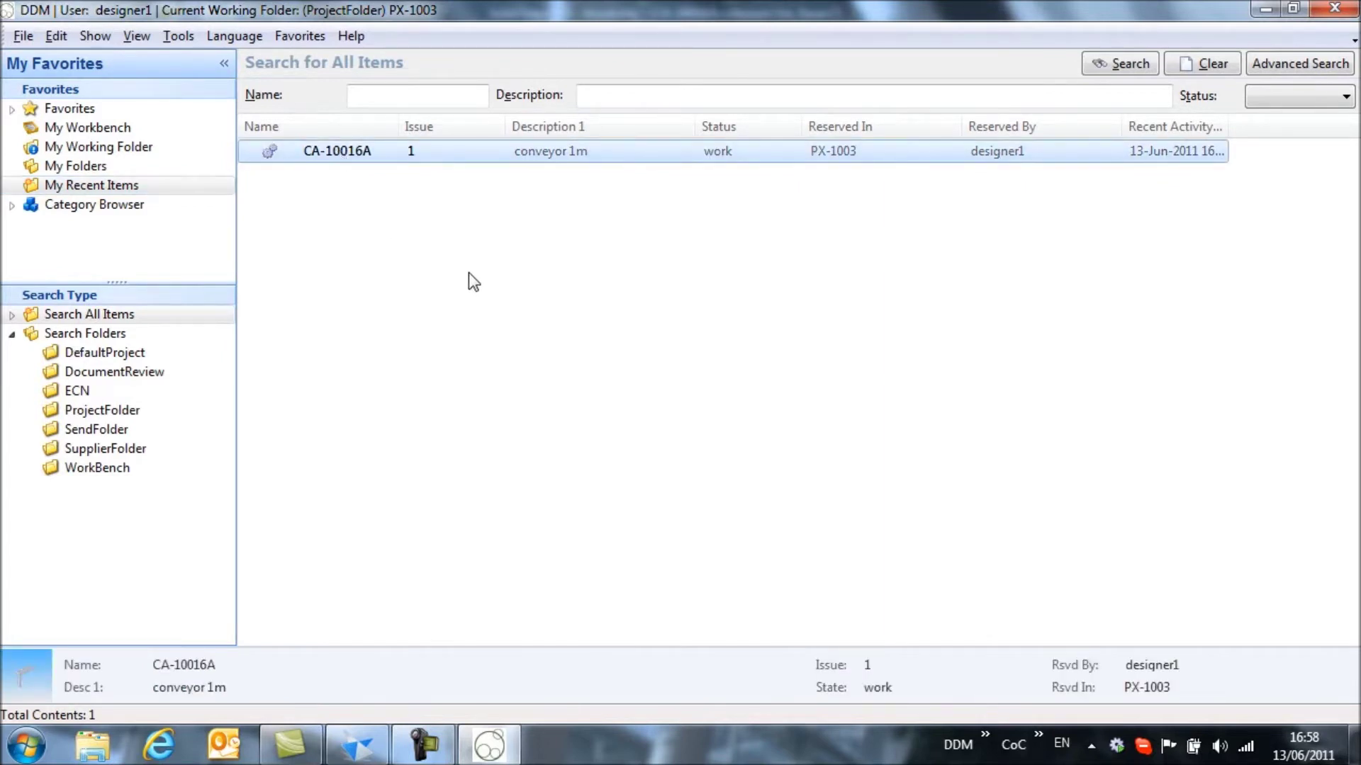
right_click(320, 150)
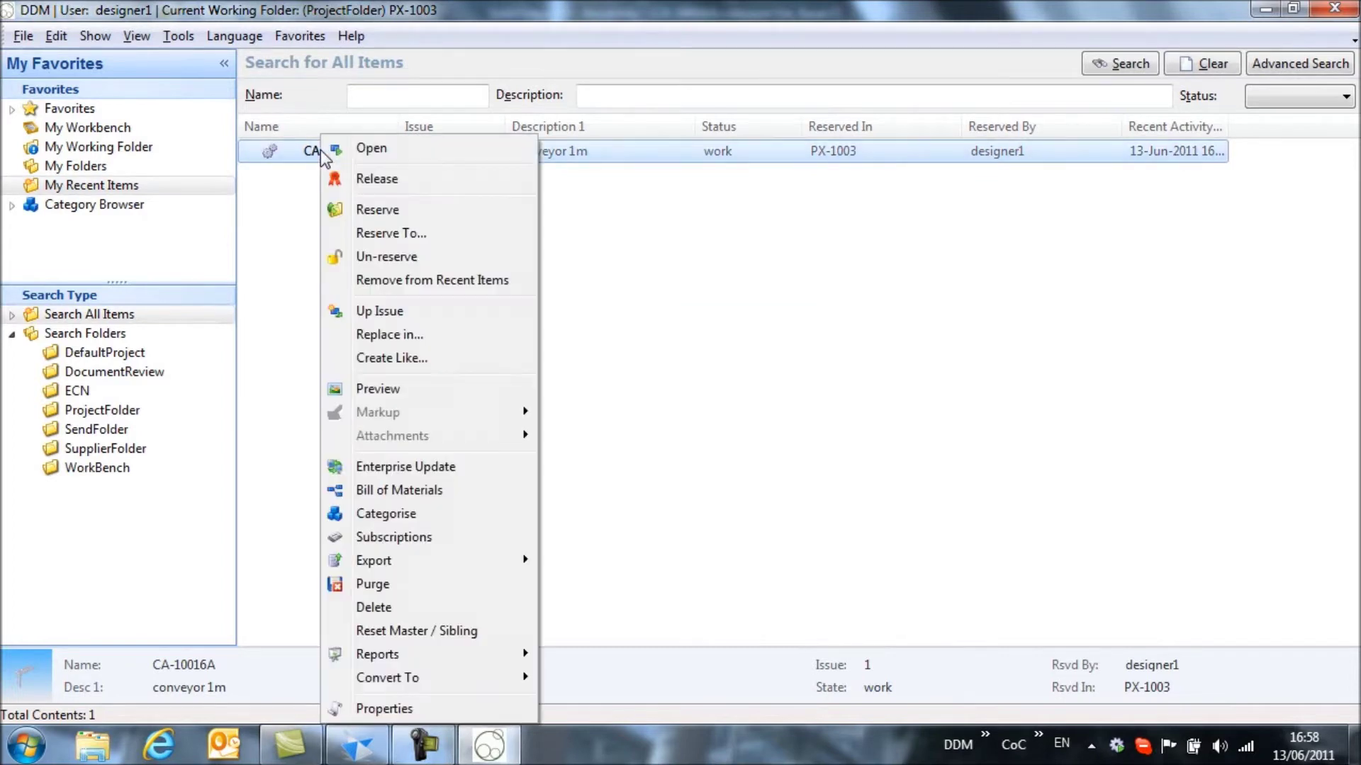
left_click(426, 494)
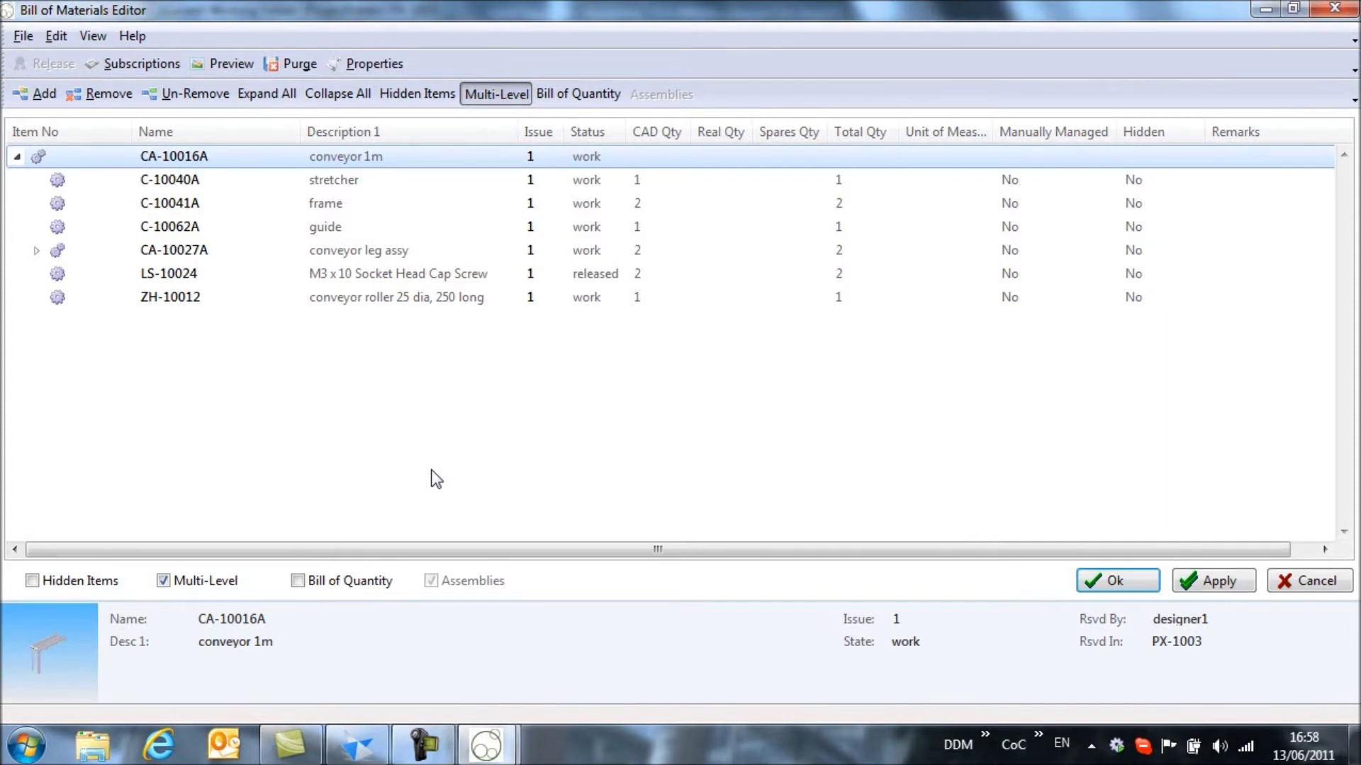
Make the conveyor roller ZH-10012 manually managed and set its real quantity to 15
left_click(380, 298)
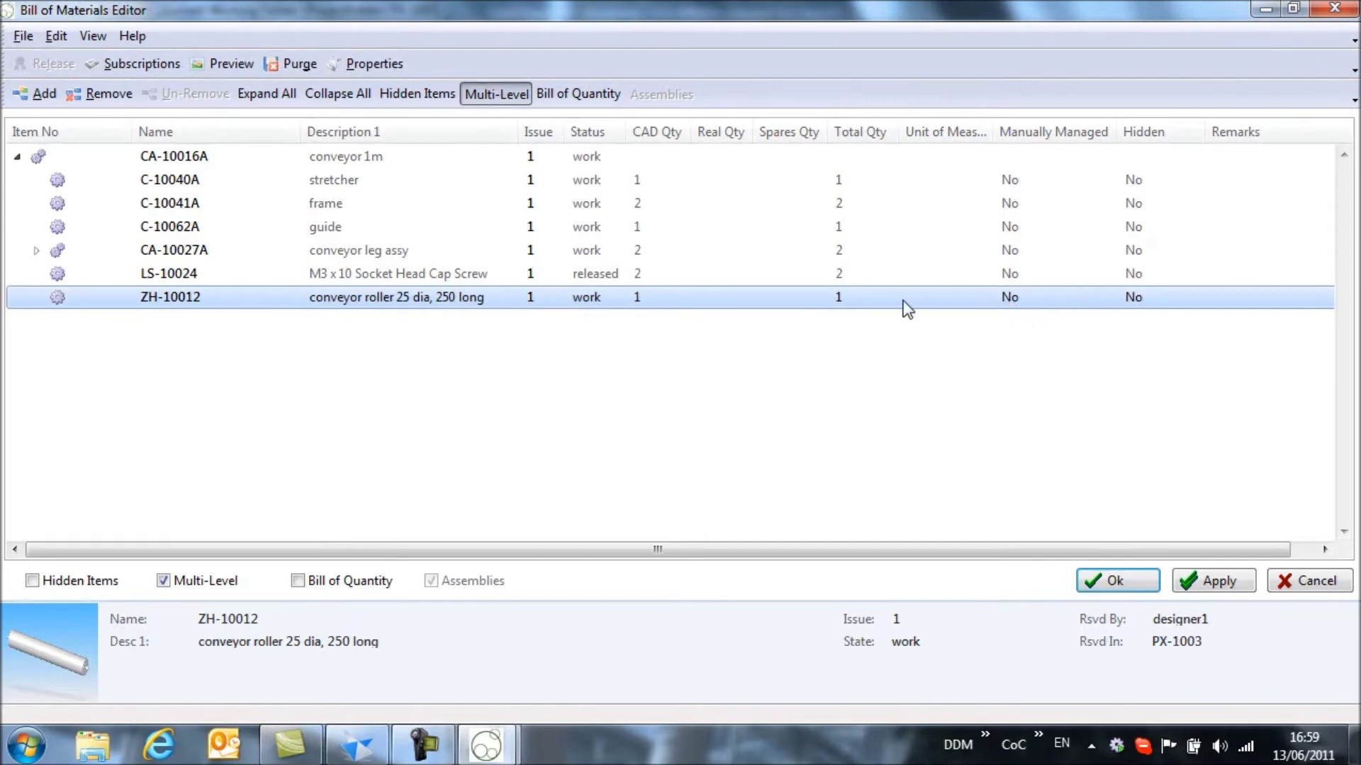
right_click(440, 306)
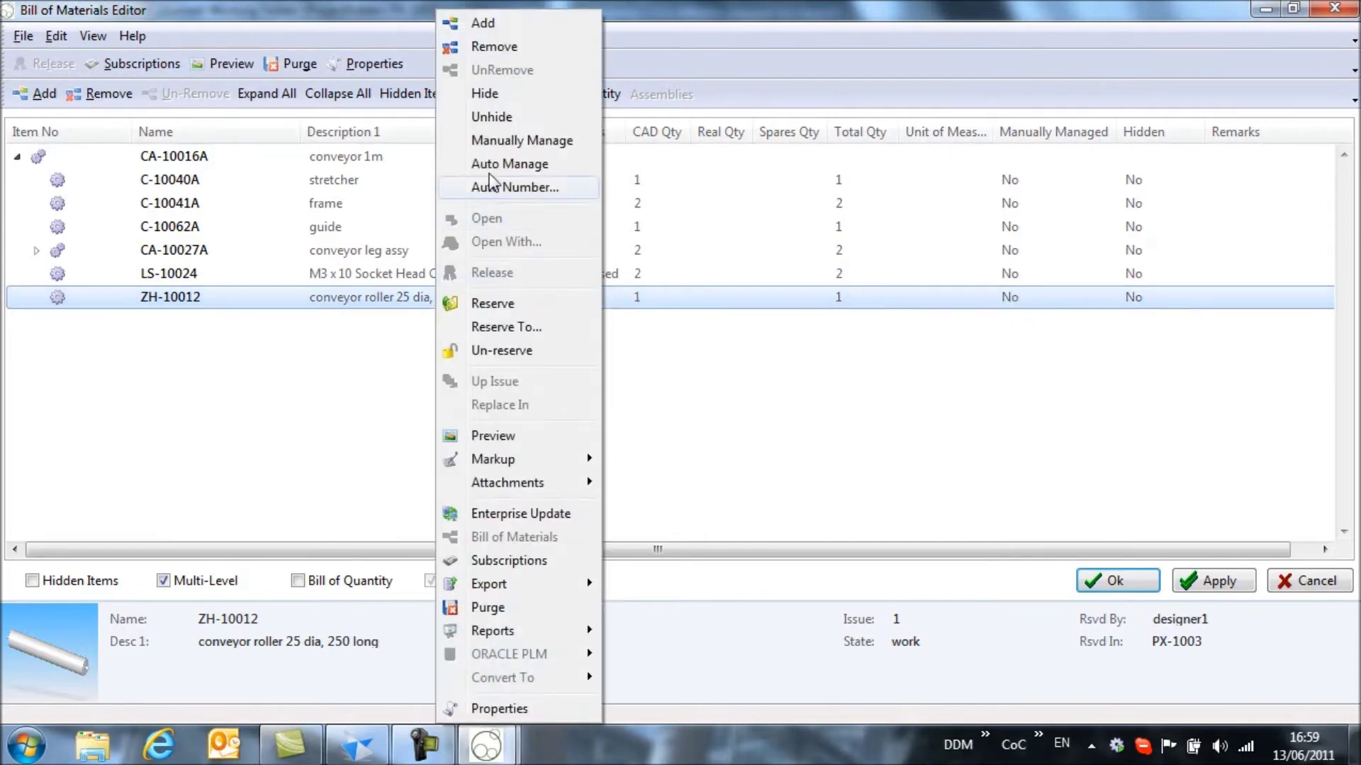
left_click(528, 140)
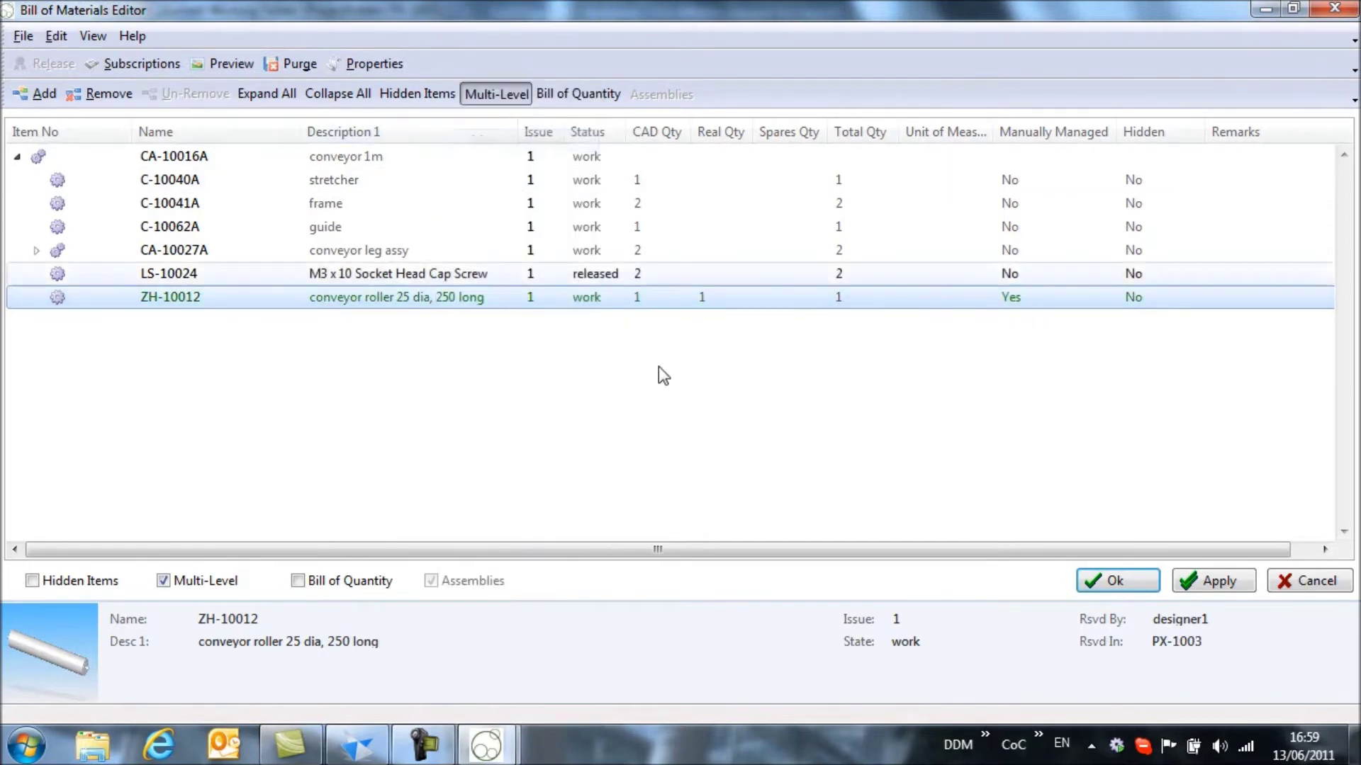
left_click(713, 296)
left_click(715, 296)
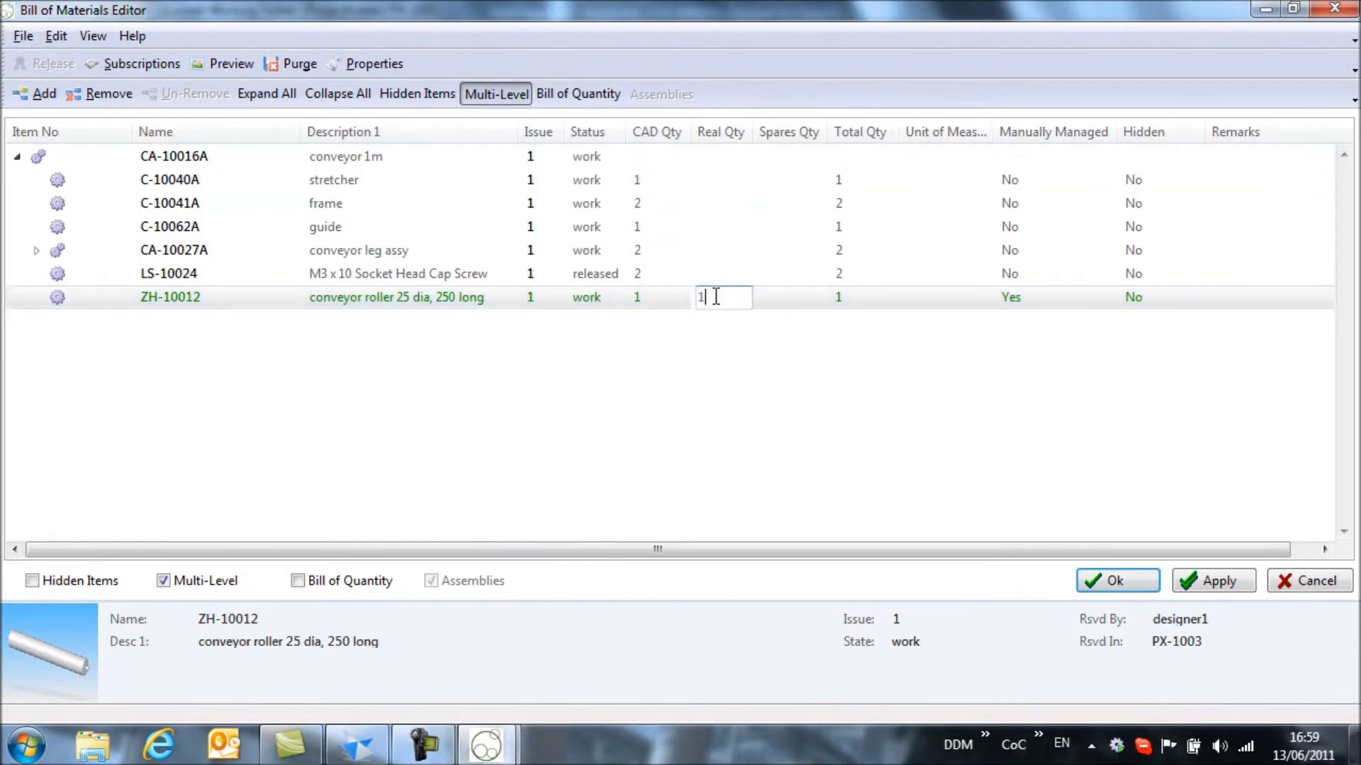
type("5")
left_click(777, 363)
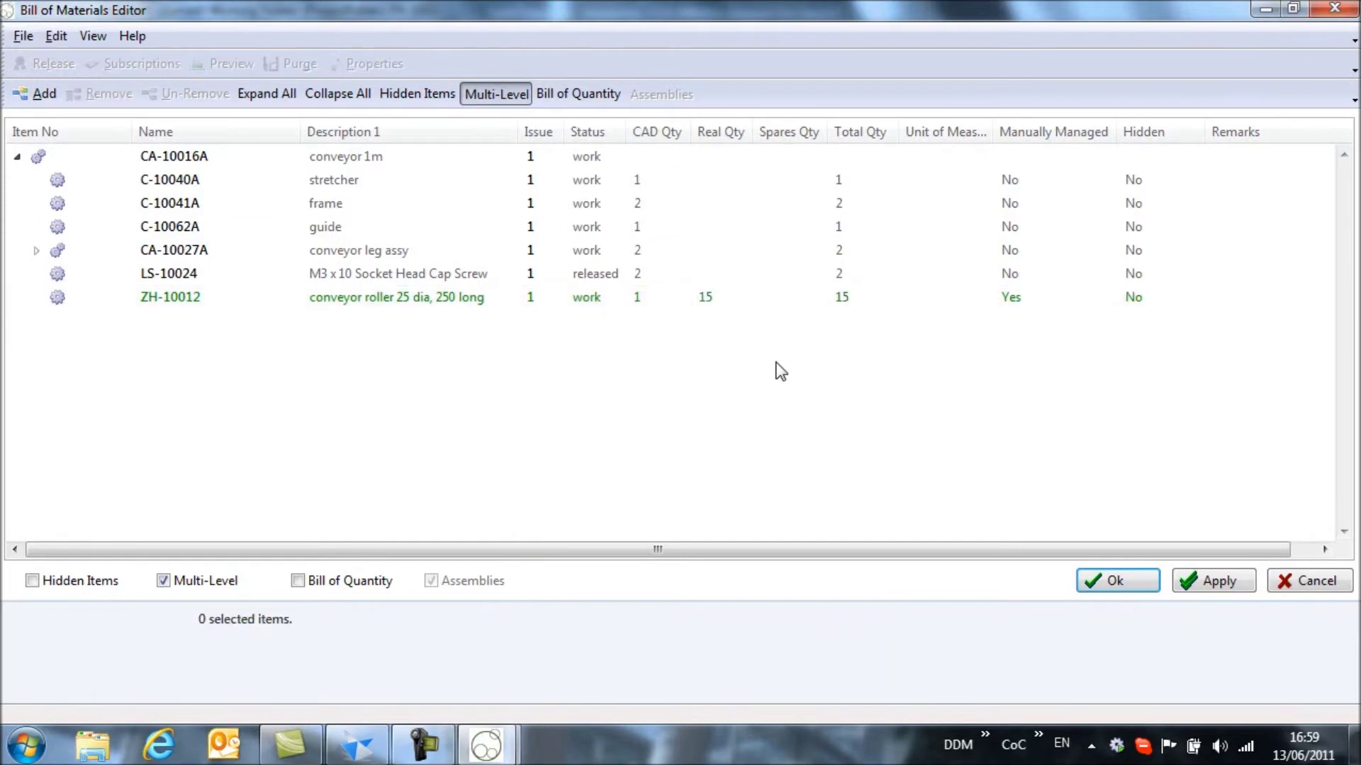
Set the conveyor roller's spares quantity to 2 and apply the bill of materials changes
left_click(793, 304)
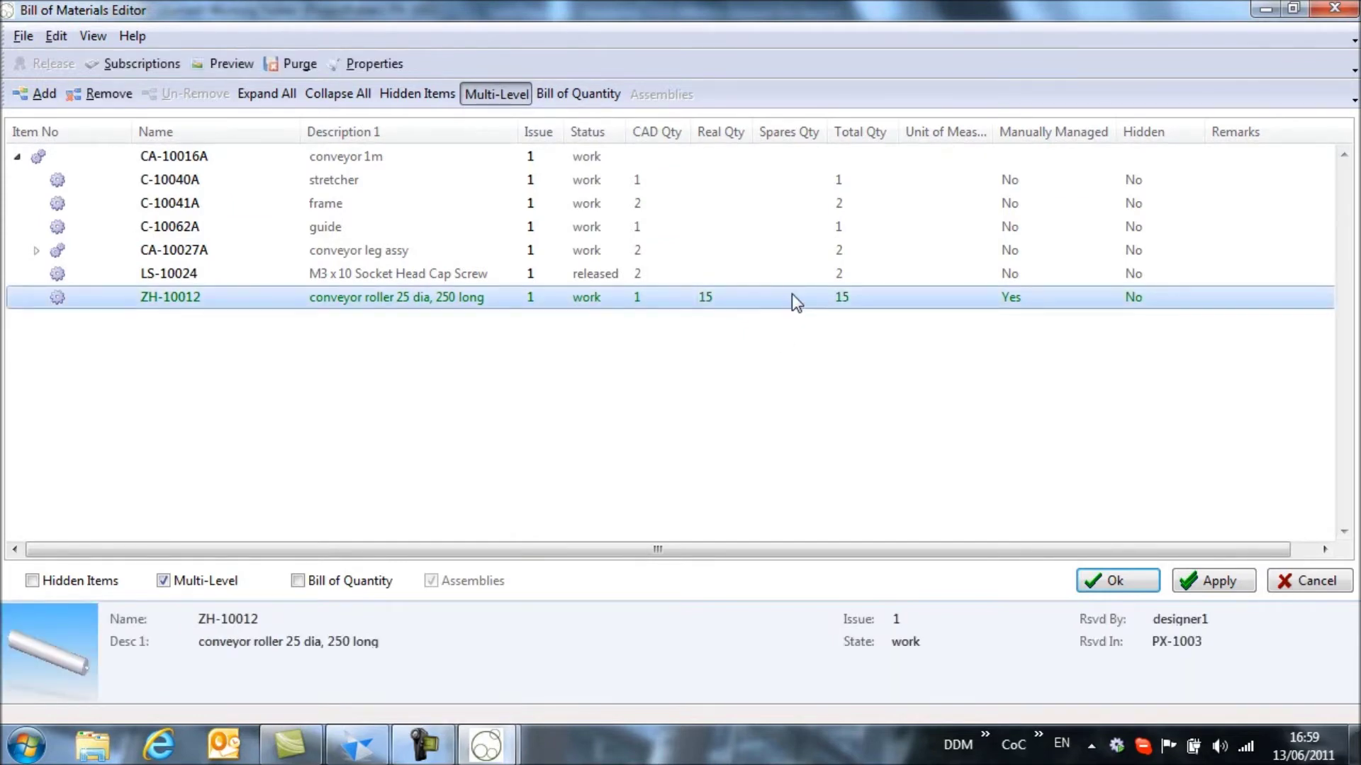
left_click(792, 294)
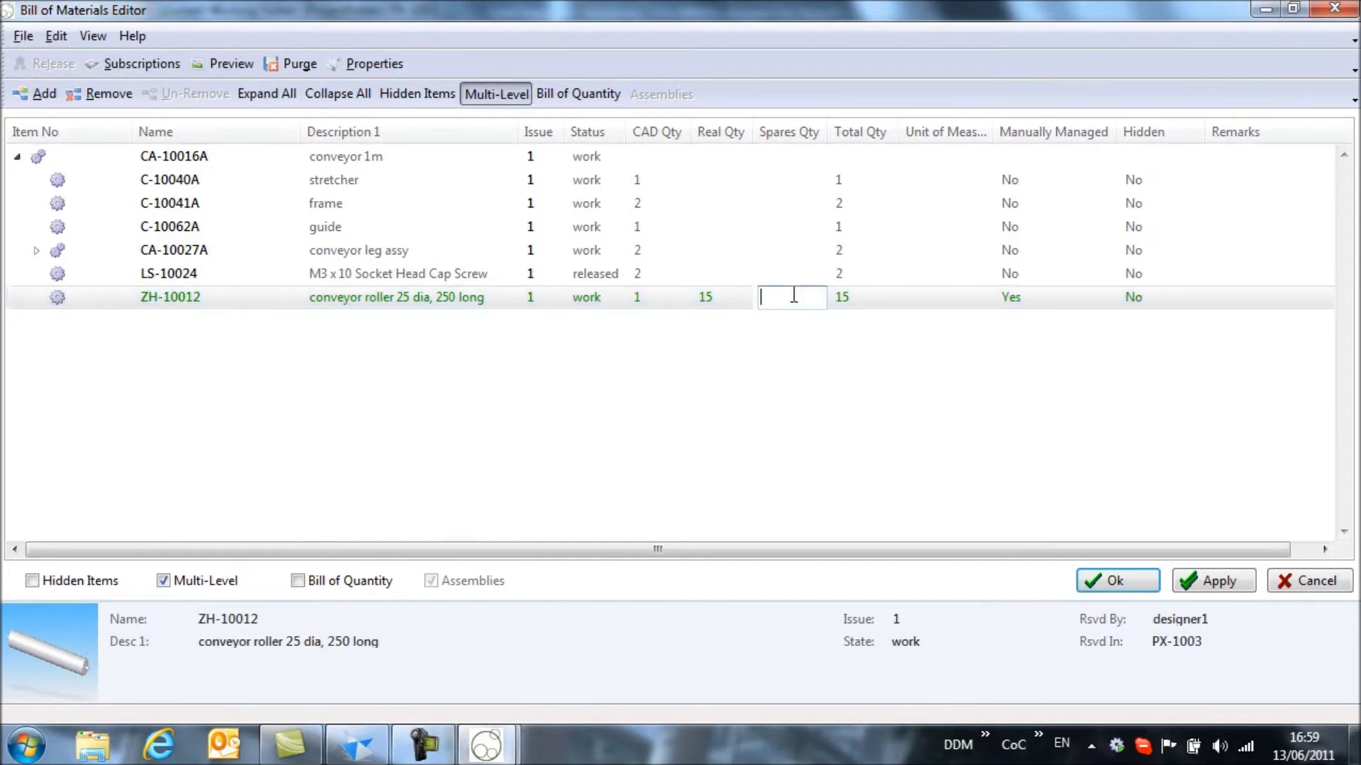
type("2")
left_click(825, 351)
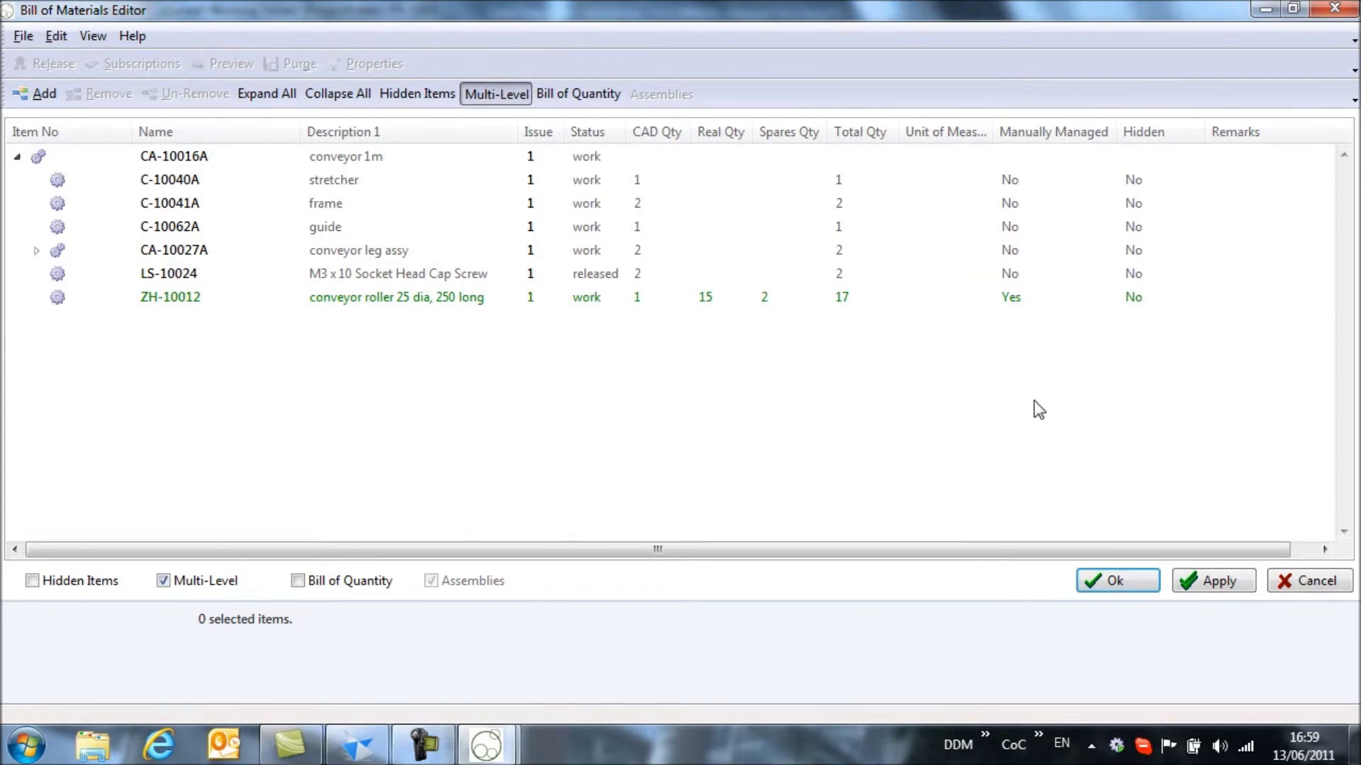
left_click(1214, 584)
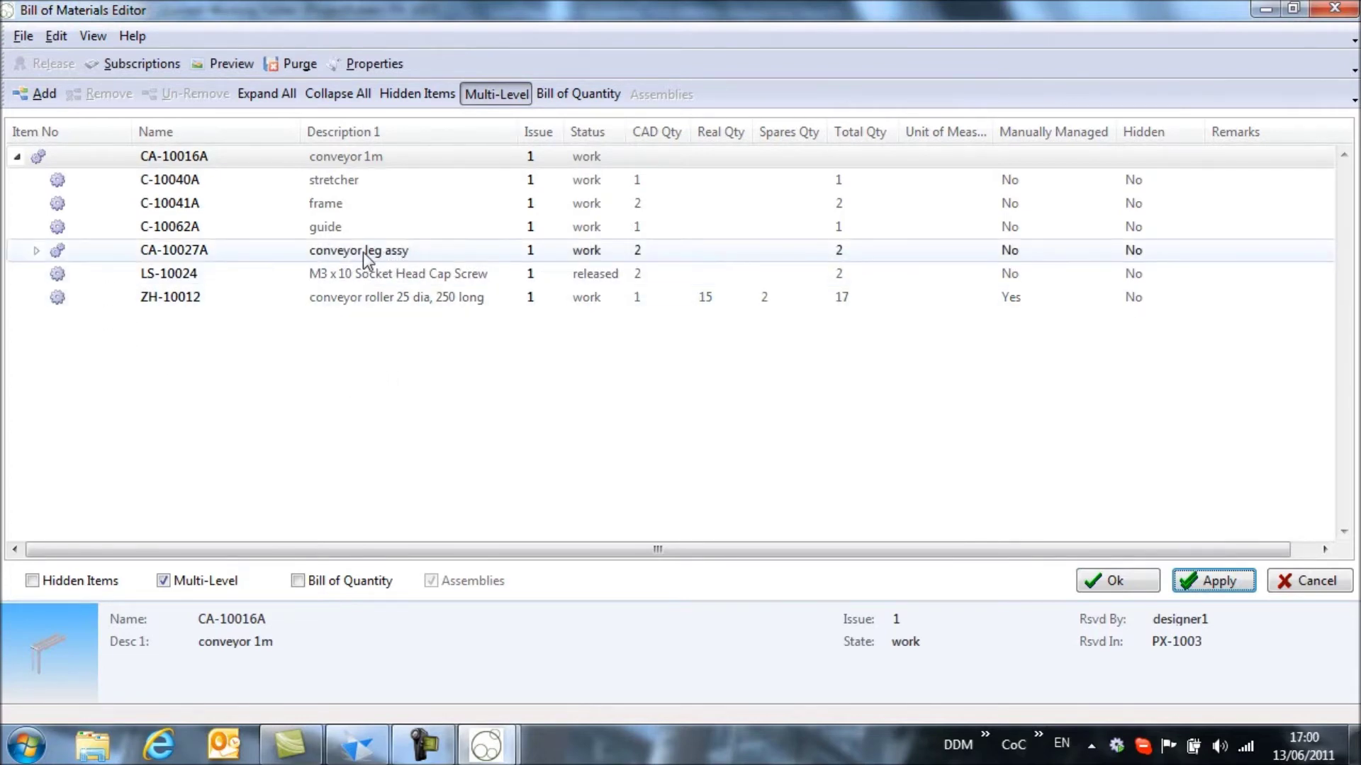
Hide the conveyor leg C-10042A-01 and end plate C-10042A-02 within the conveyor leg fabrication, and apply the change
left_click(36, 250)
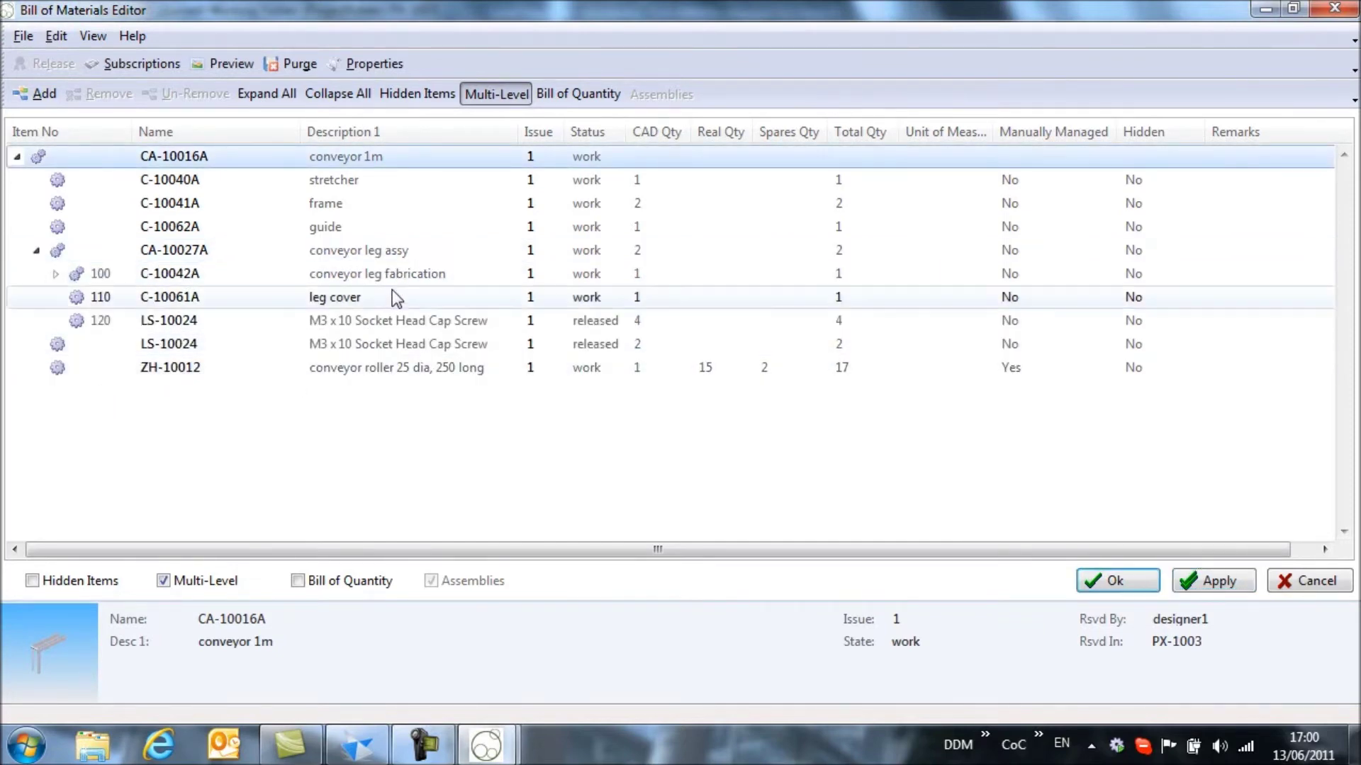
left_click(55, 274)
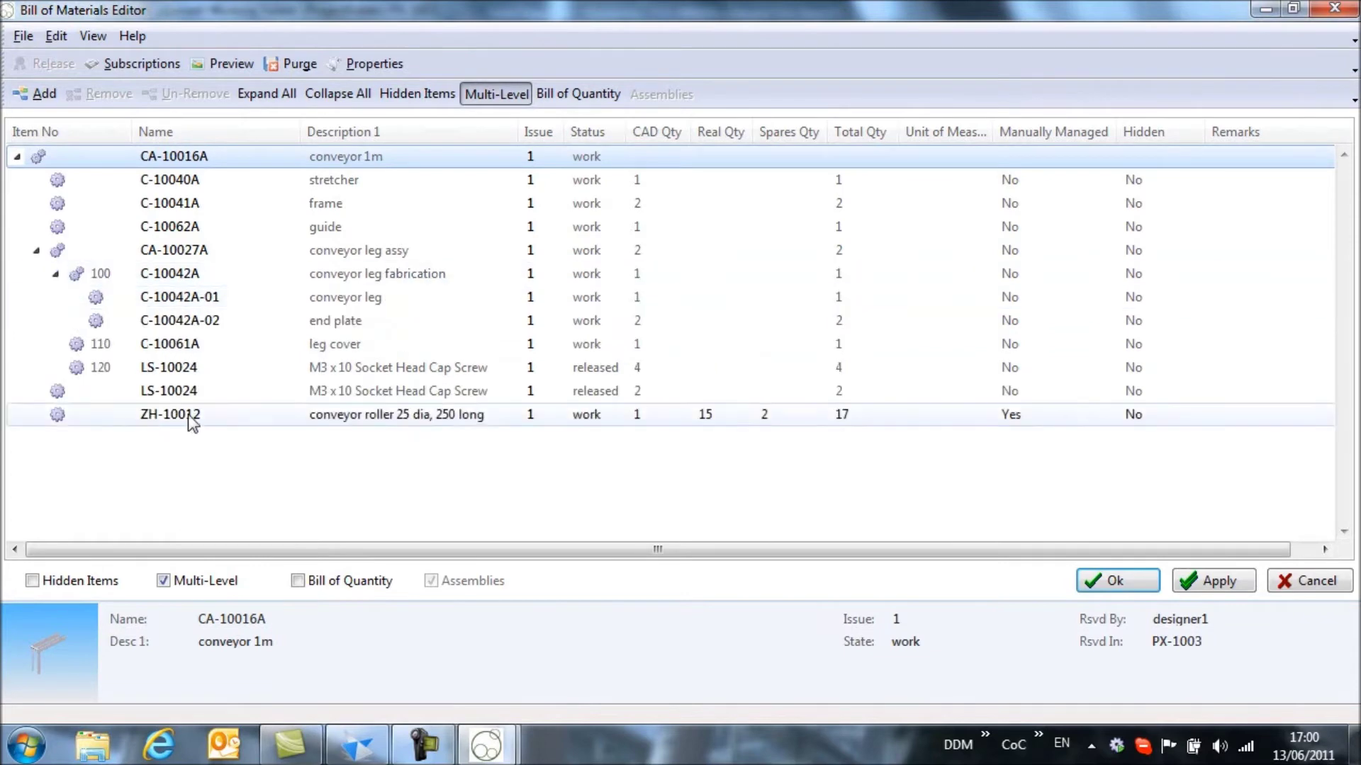
left_click(343, 301)
left_click(350, 321, "shift")
right_click(352, 325)
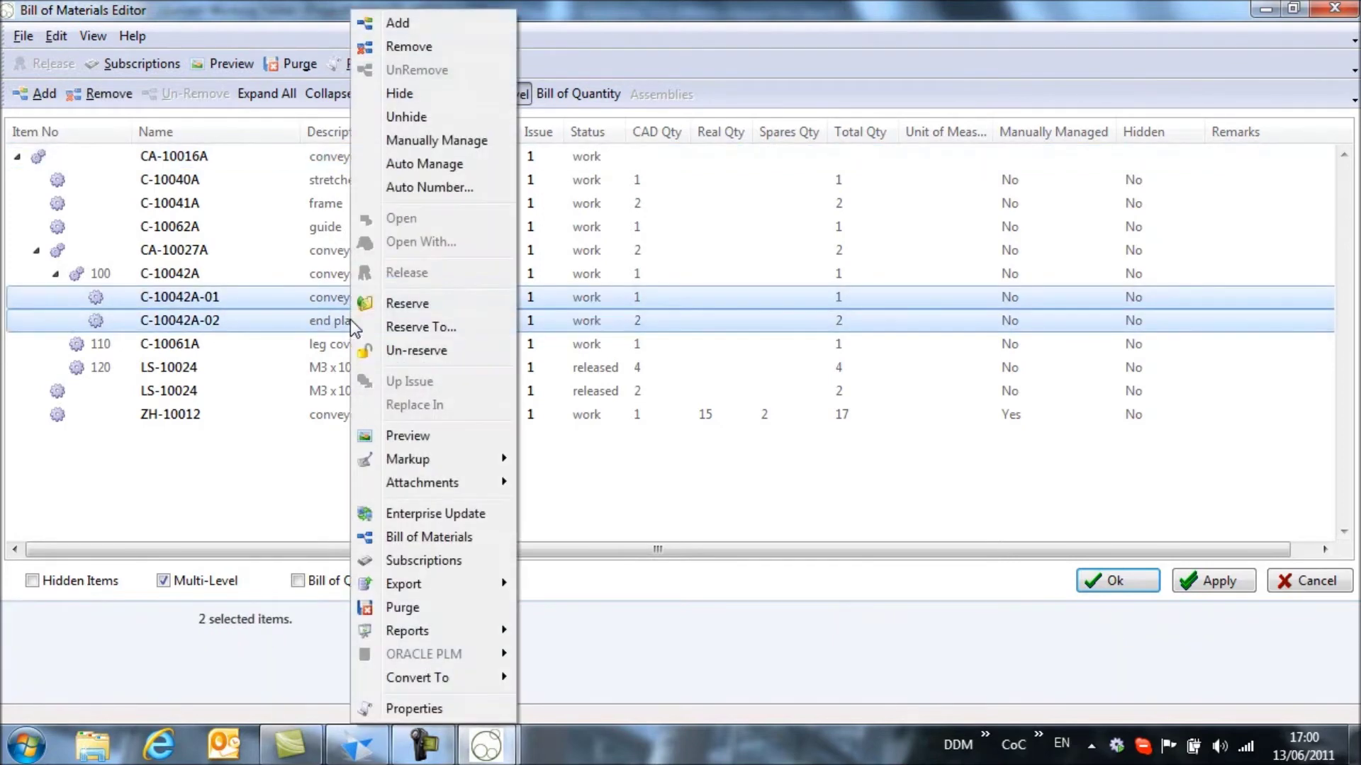
left_click(429, 104)
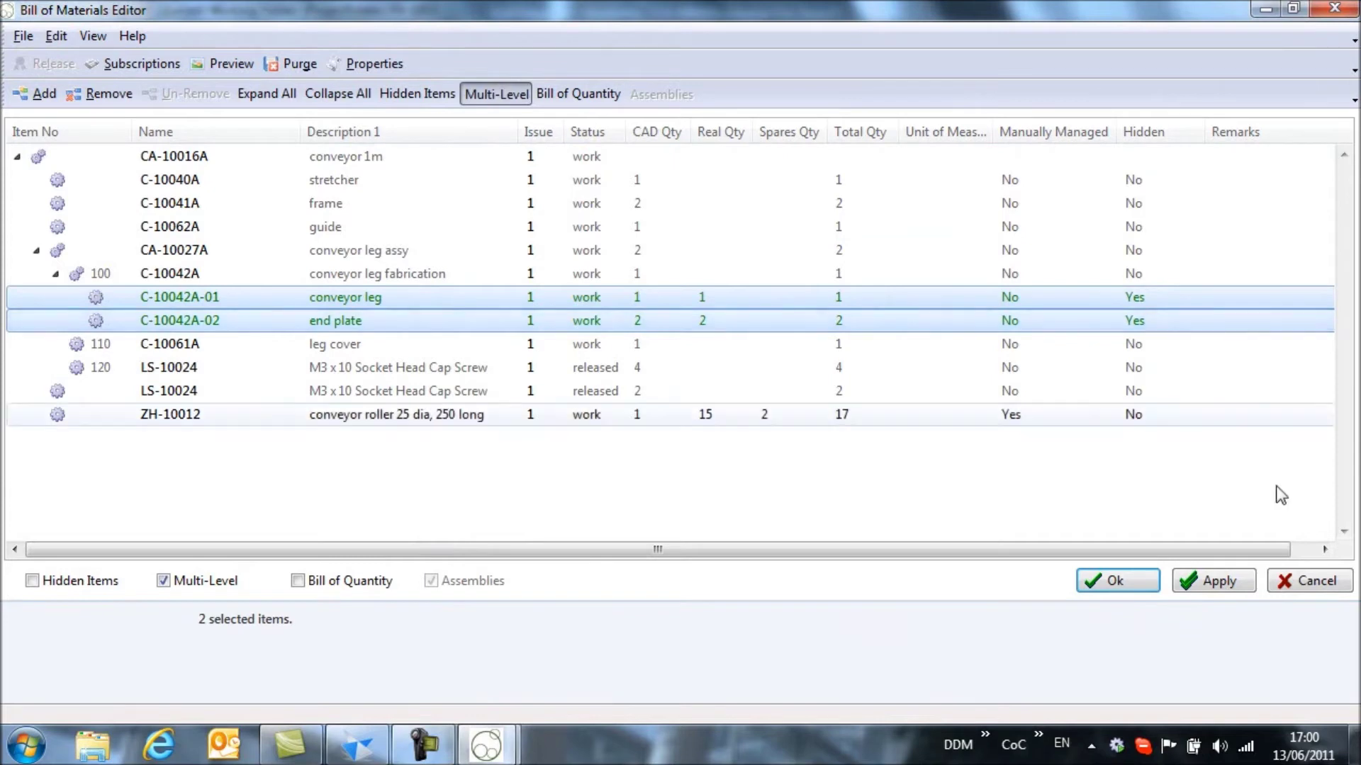
left_click(1220, 580)
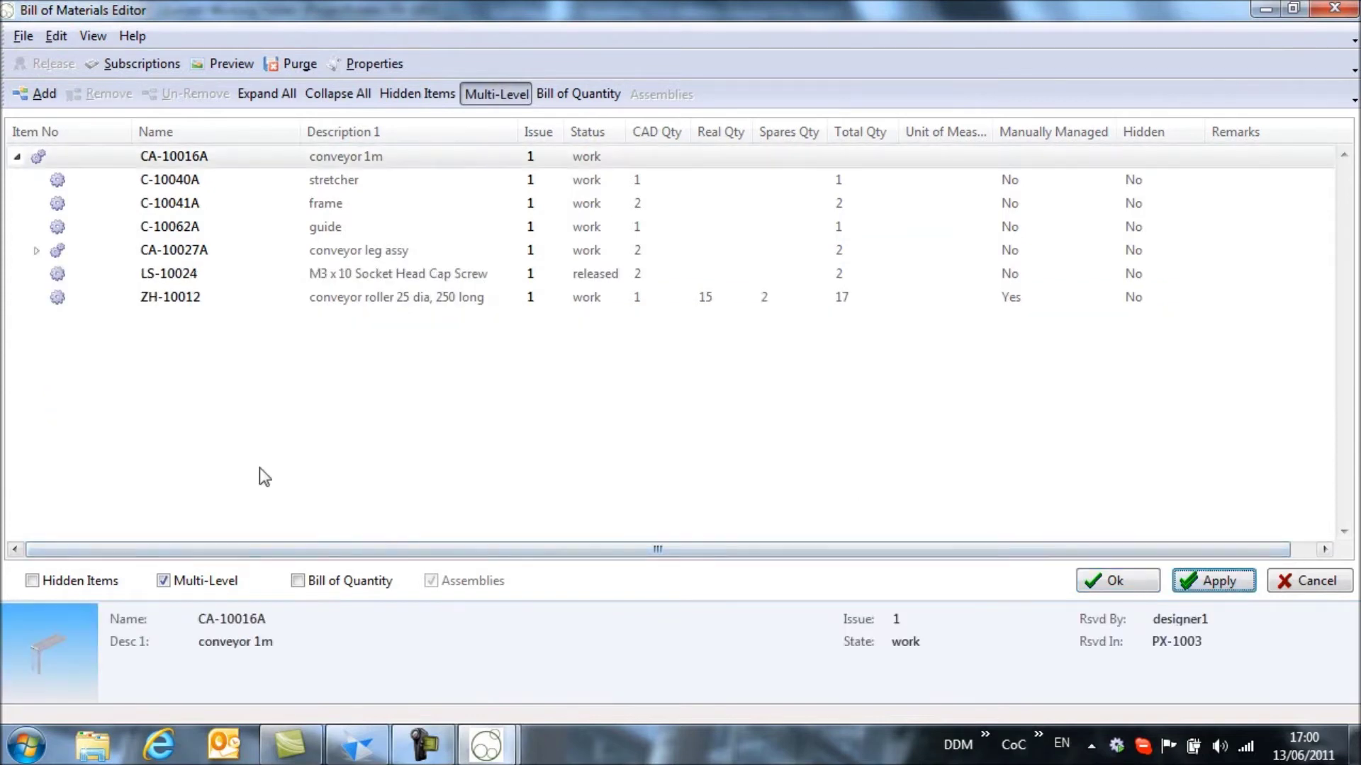
Check the conveyor leg fabrication's contents with hidden items displayed, and turn the display of hidden items off again
left_click(36, 250)
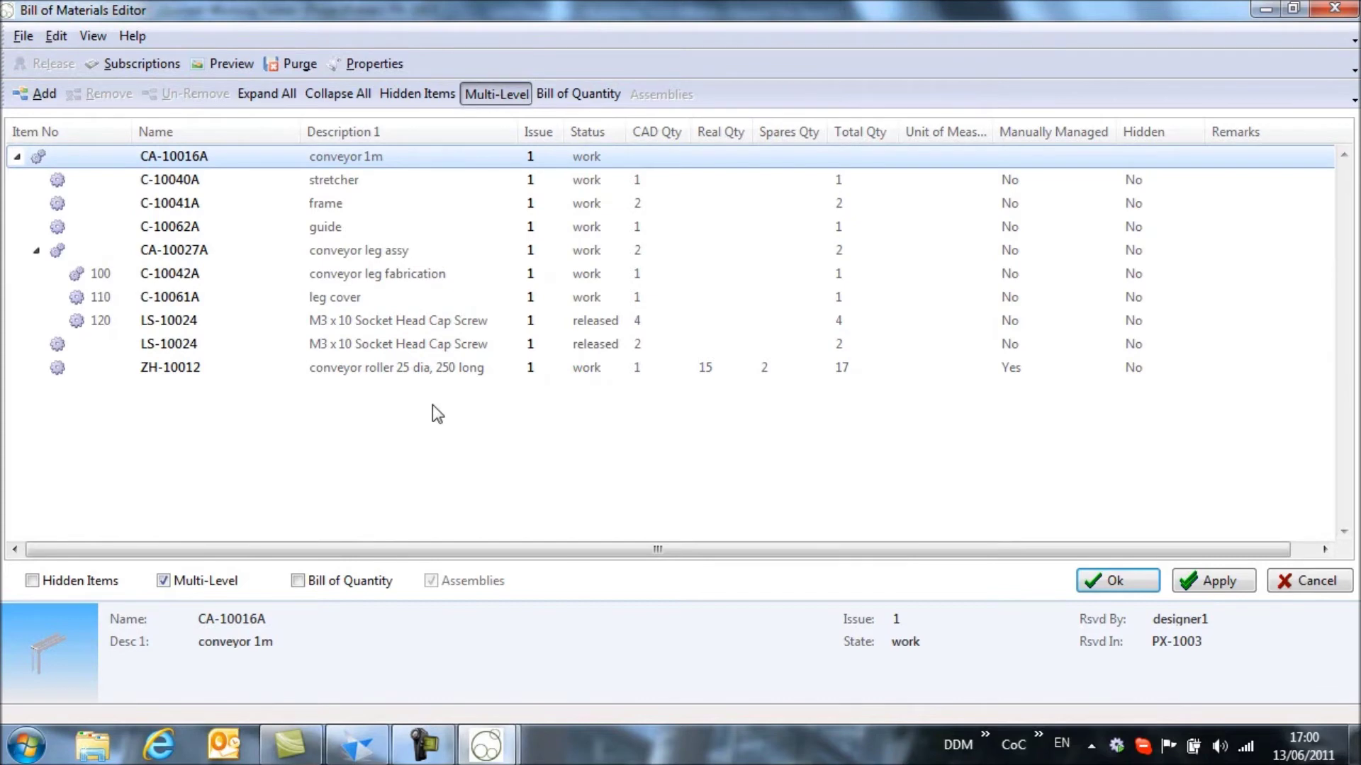
left_click(32, 581)
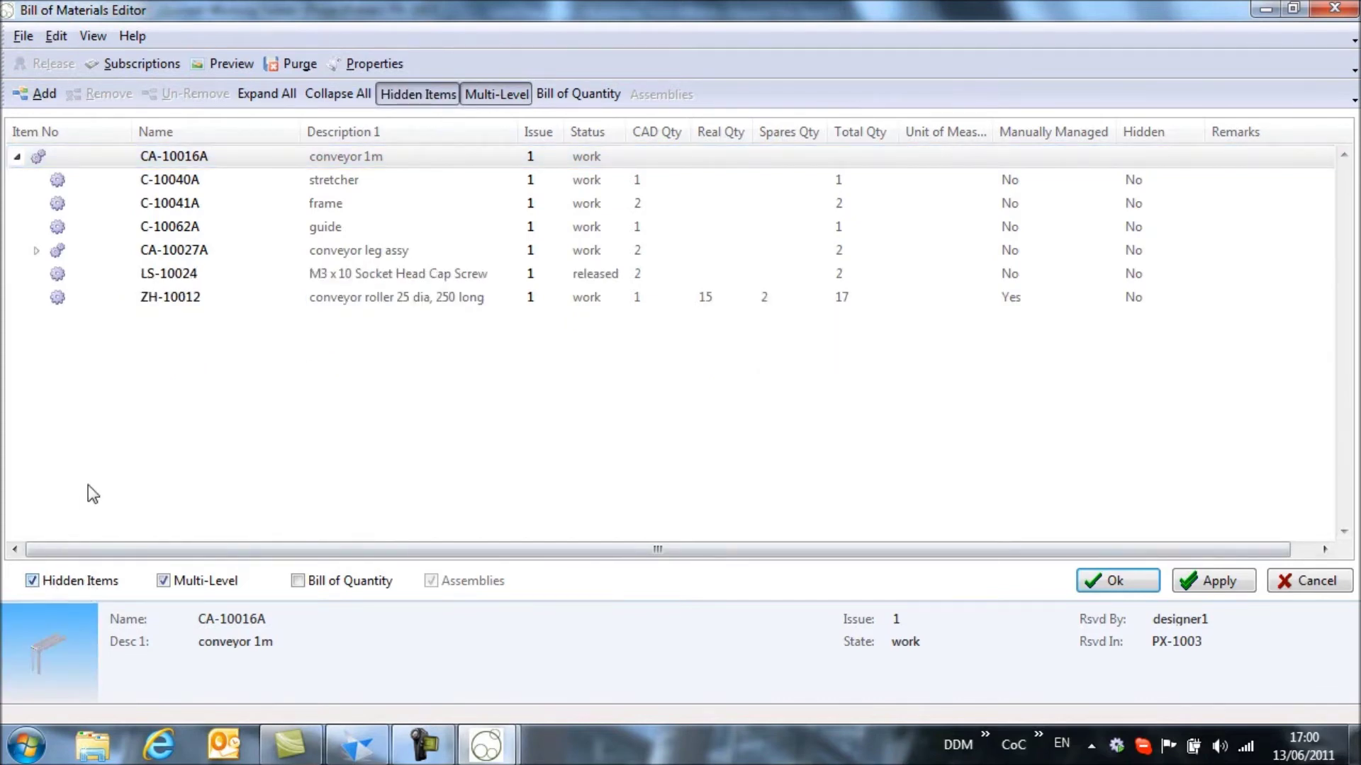
left_click(36, 250)
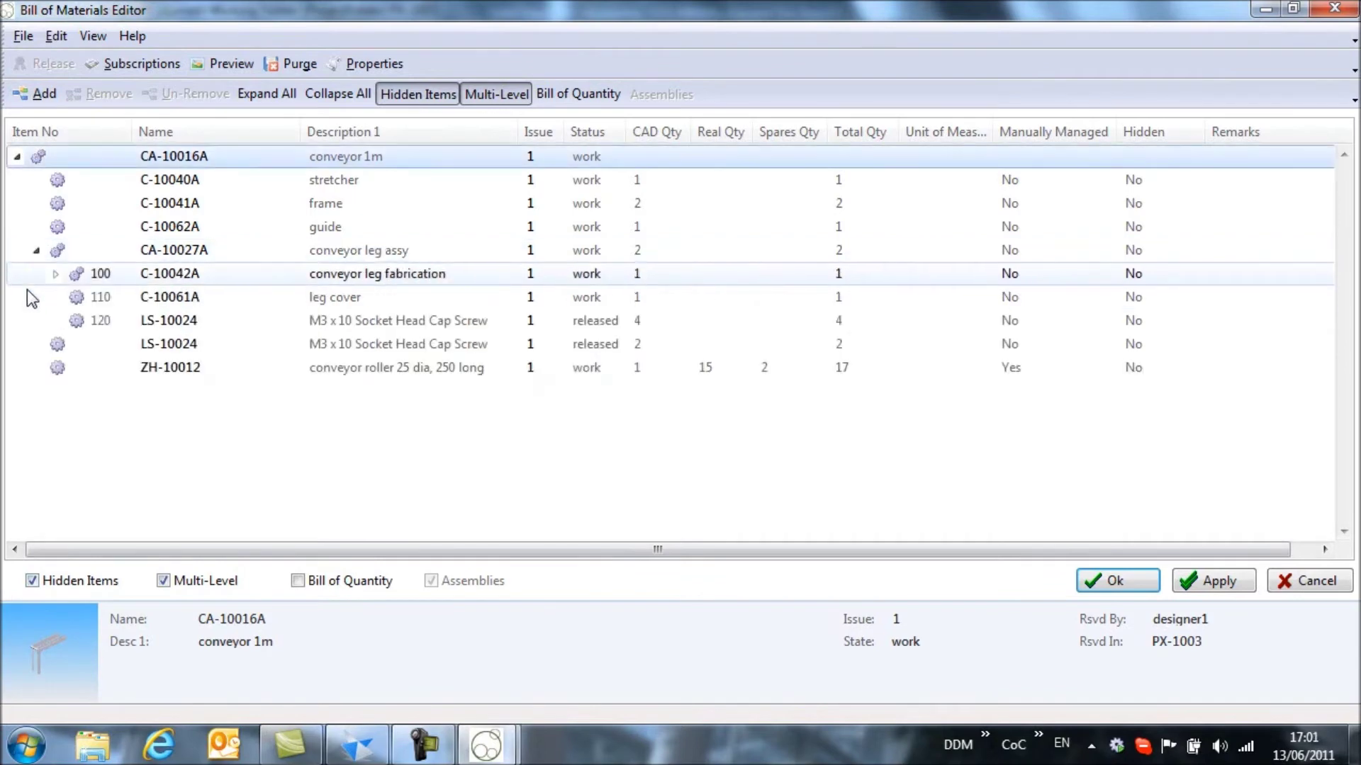
left_click(55, 273)
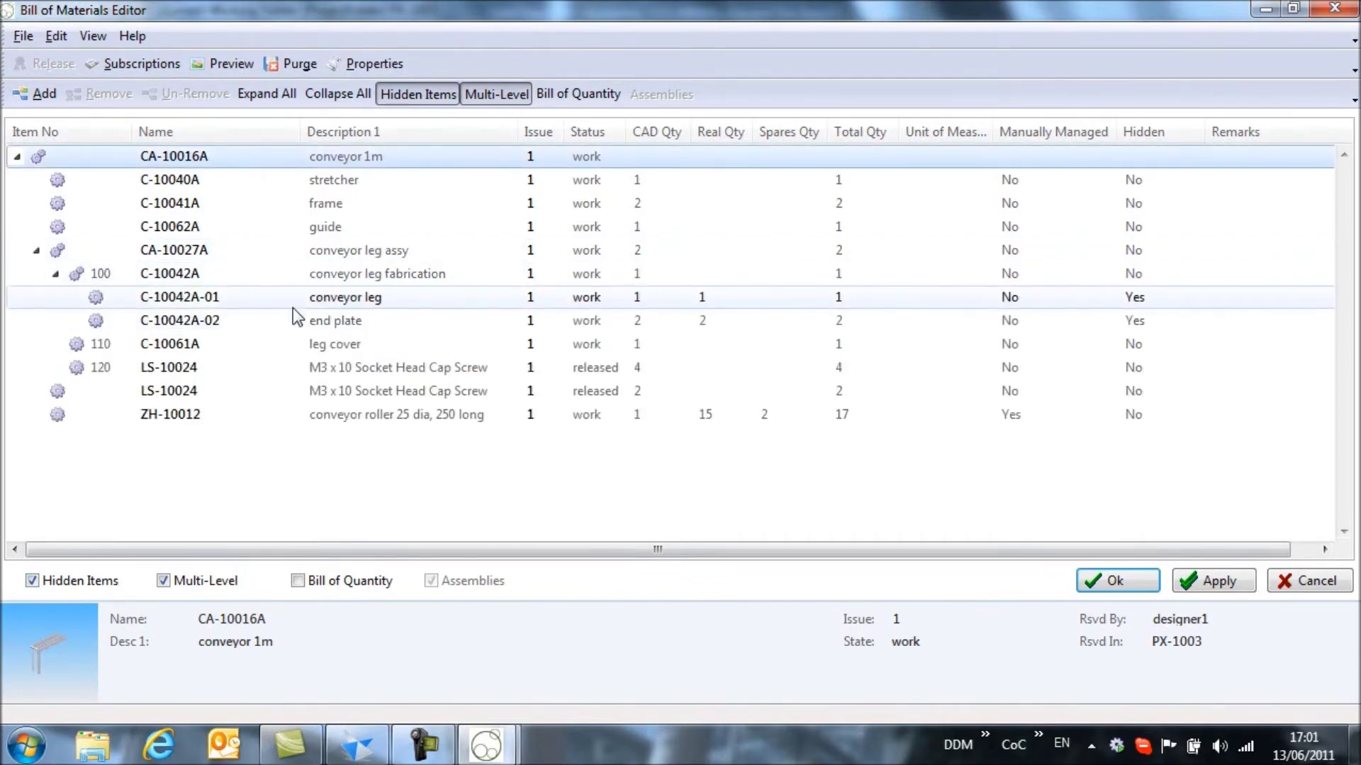
left_click(34, 582)
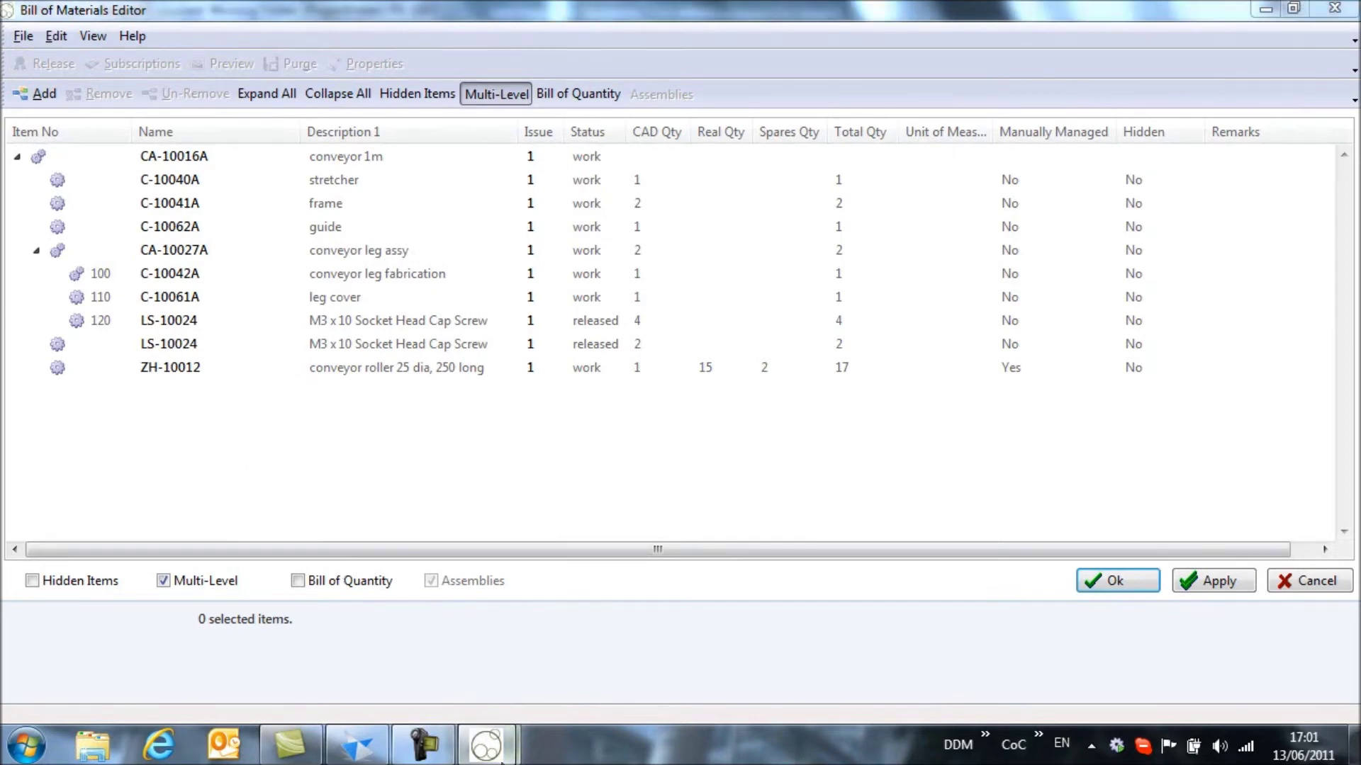
Add the Silicone Spray Lubricant ZH-10008 from the Miscellaneous > Lubricant category to the conveyor's bill of materials
mouse_move(486, 744)
left_click(398, 631)
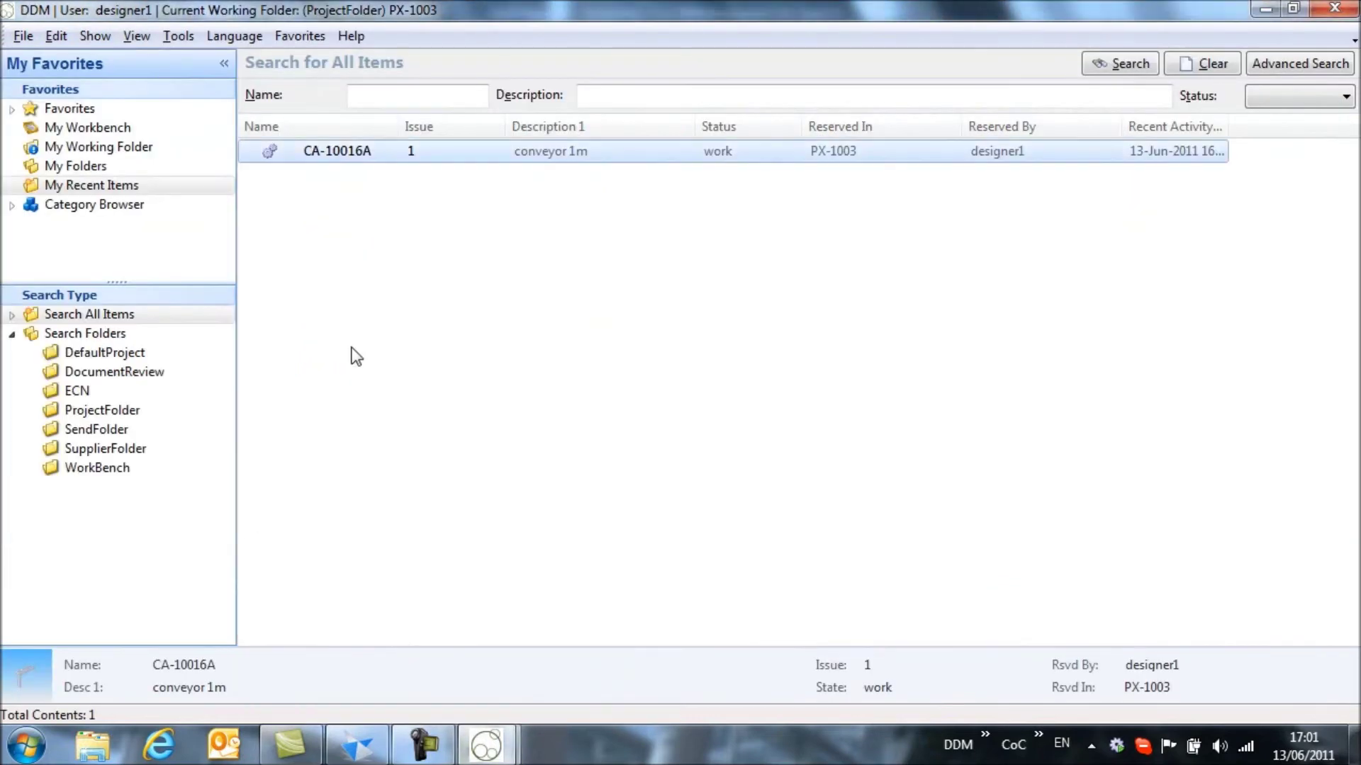
left_click(12, 205)
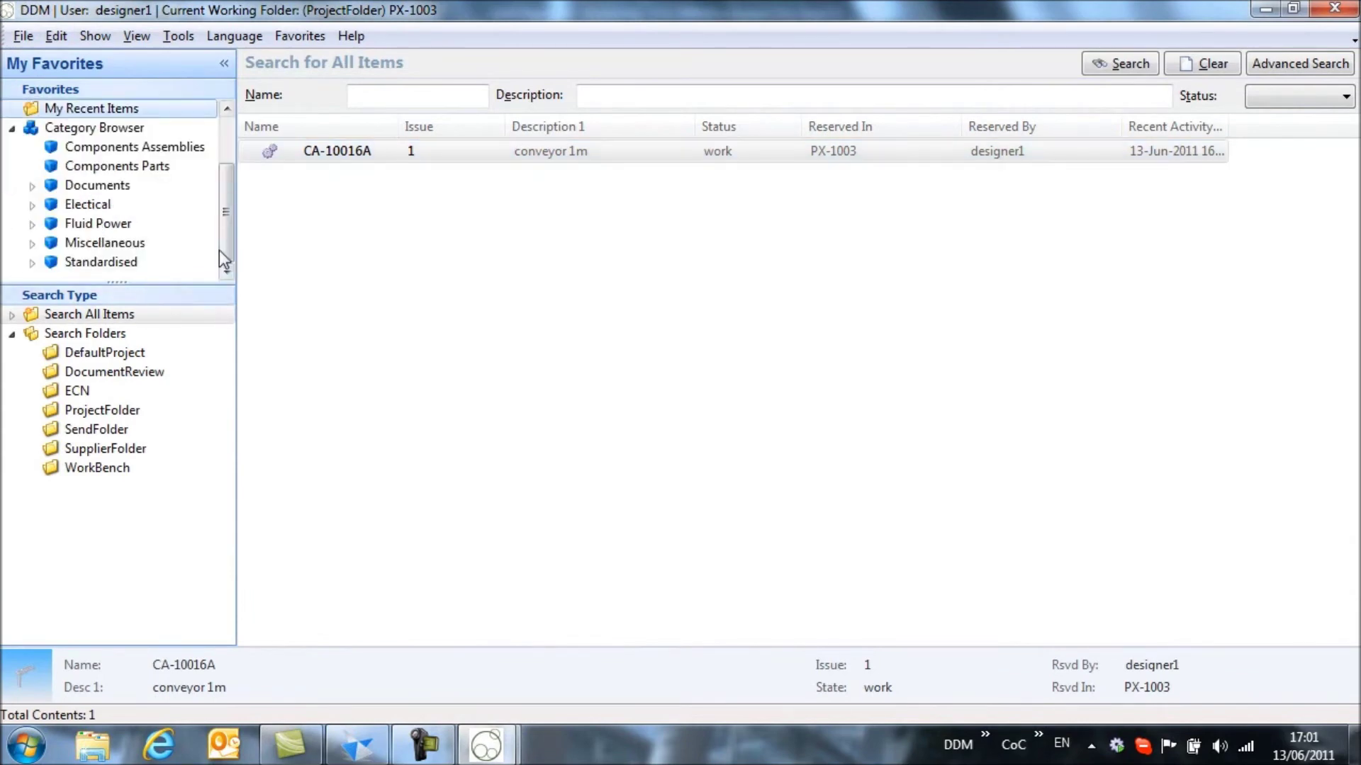
left_click(32, 243)
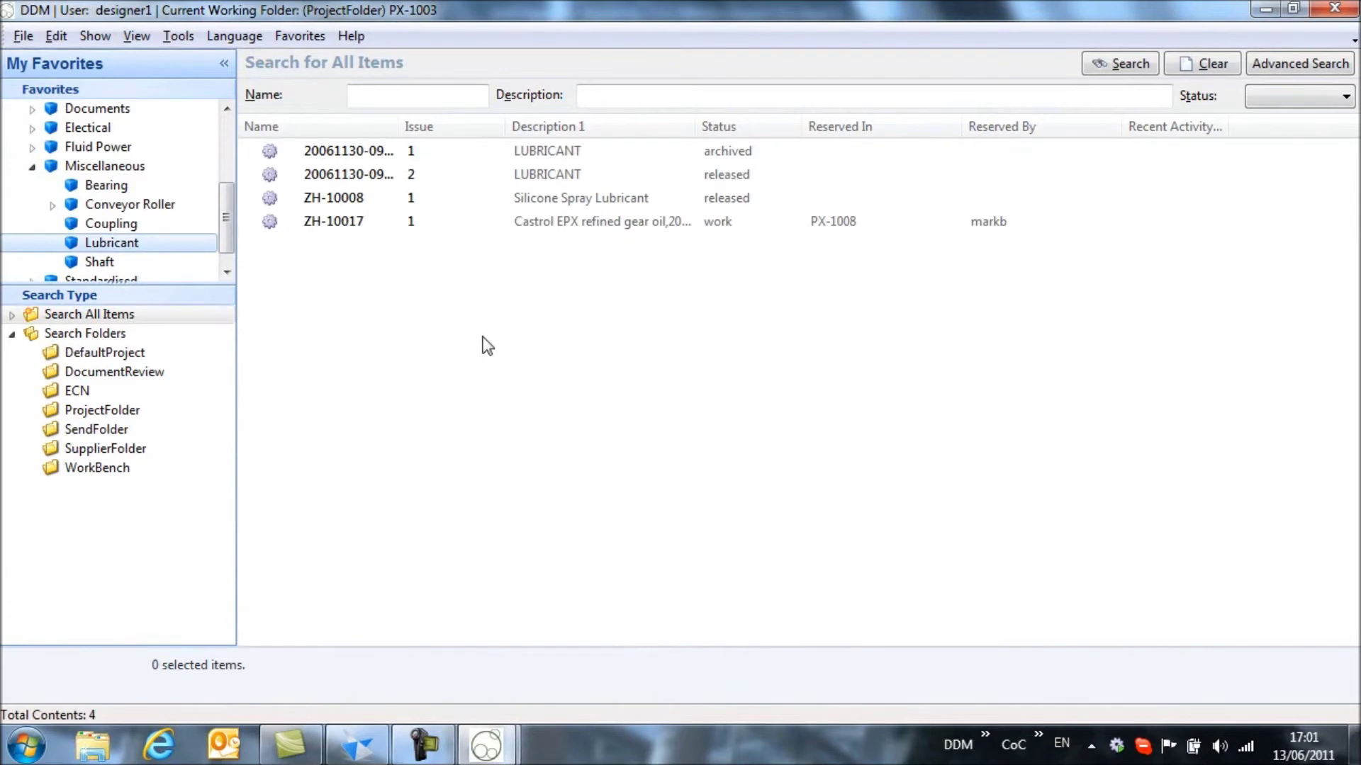
left_click(350, 200)
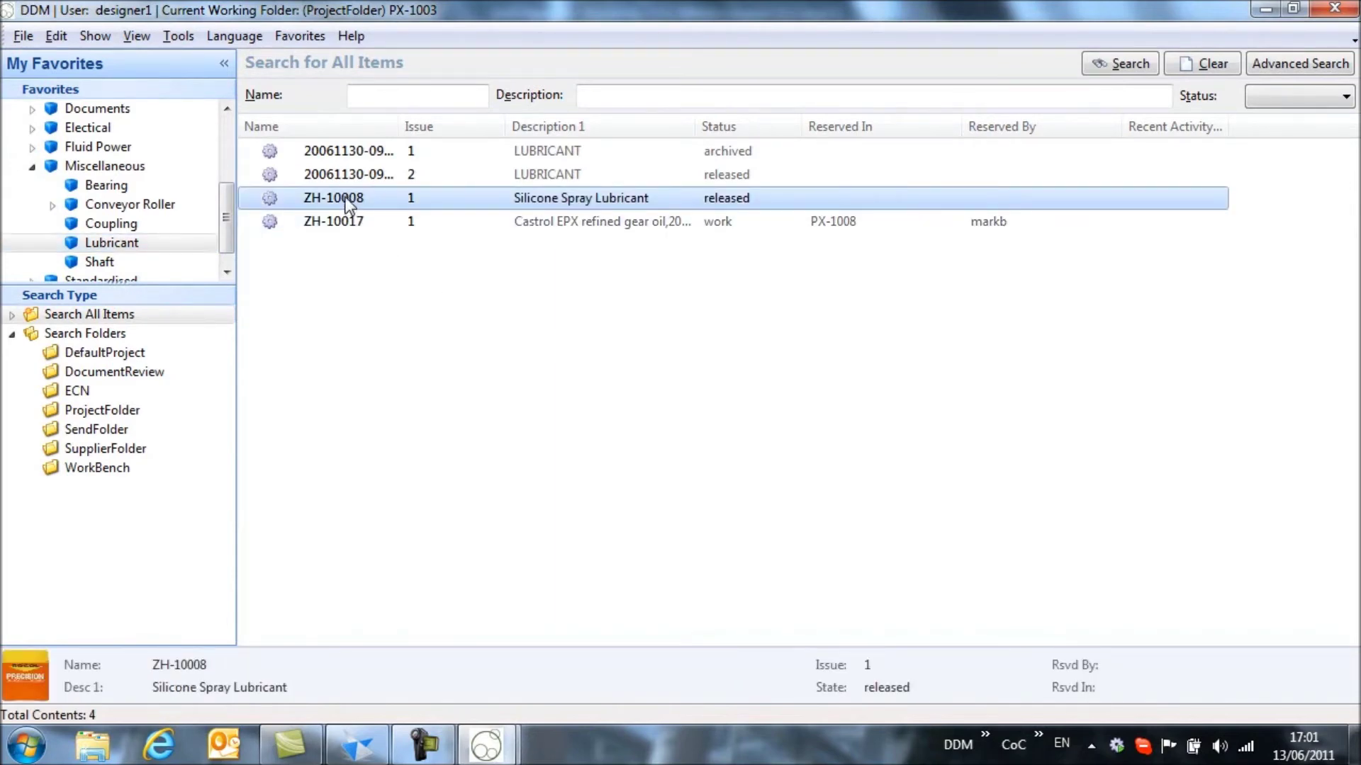
double_click(350, 202)
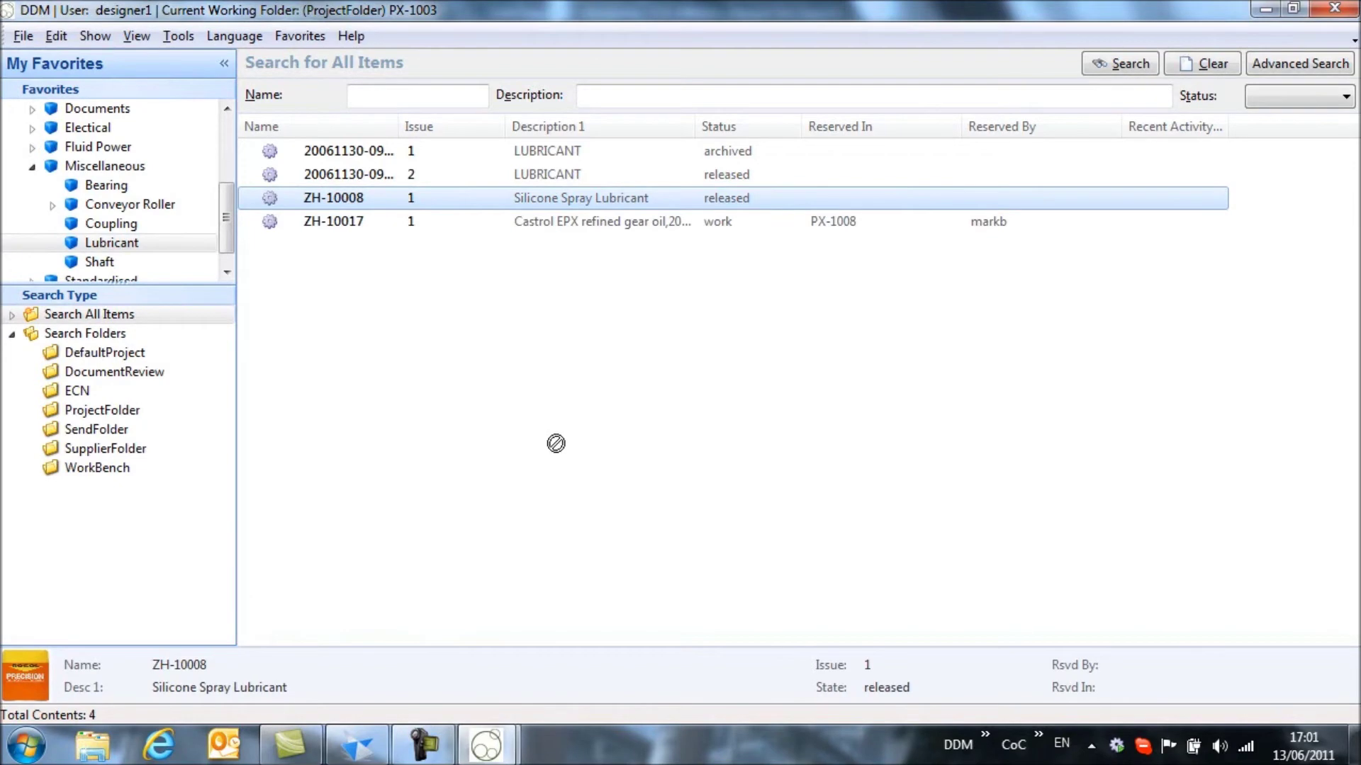
key("alt+Tab")
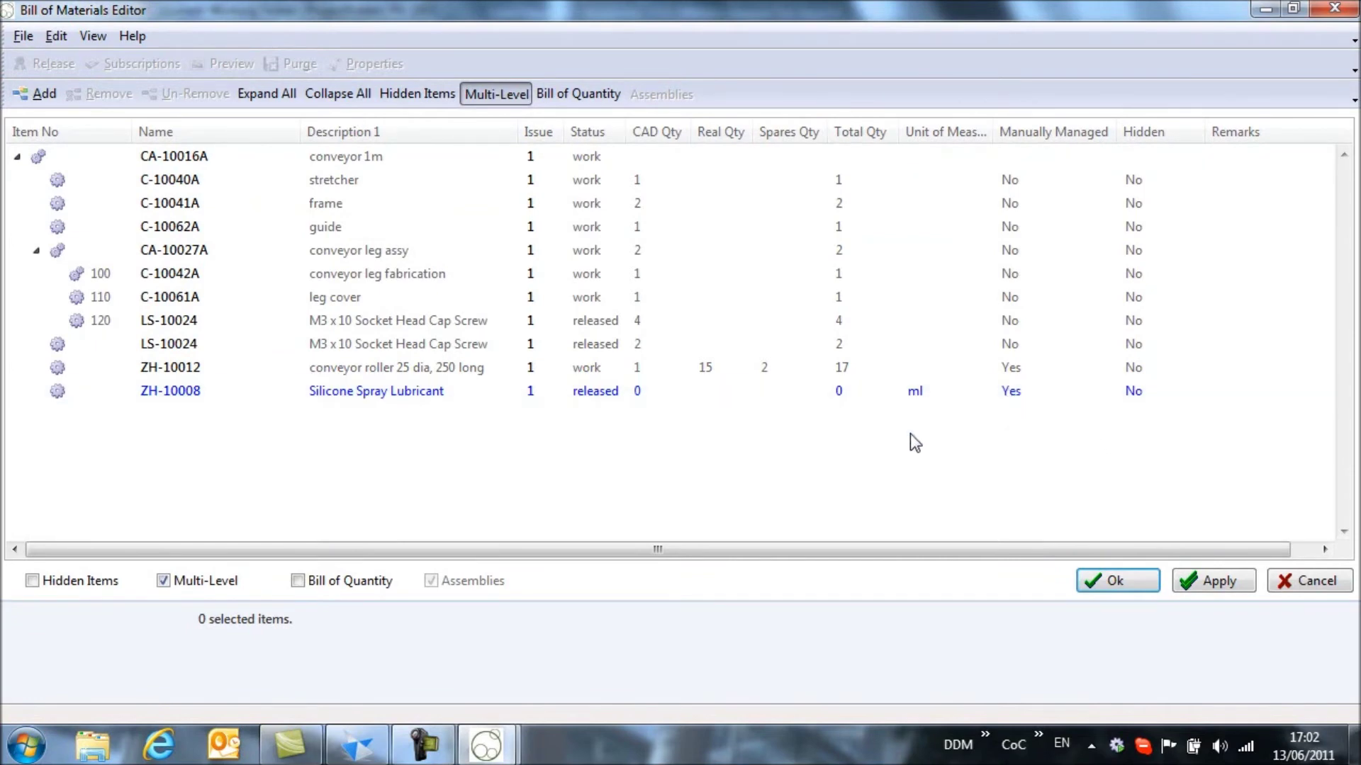
Set the real quantity of the Silicone Spray Lubricant ZH-10008 to 10
left_click(710, 394)
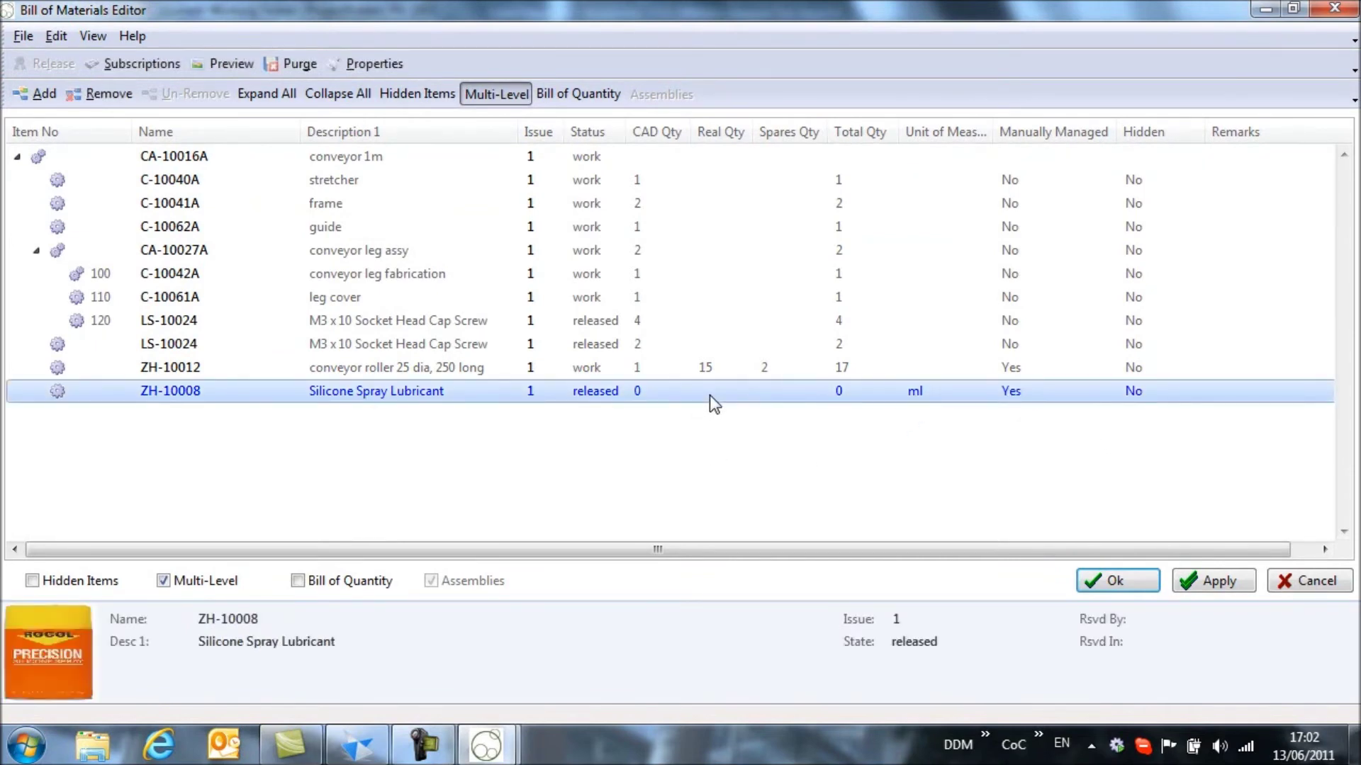
left_click(708, 394)
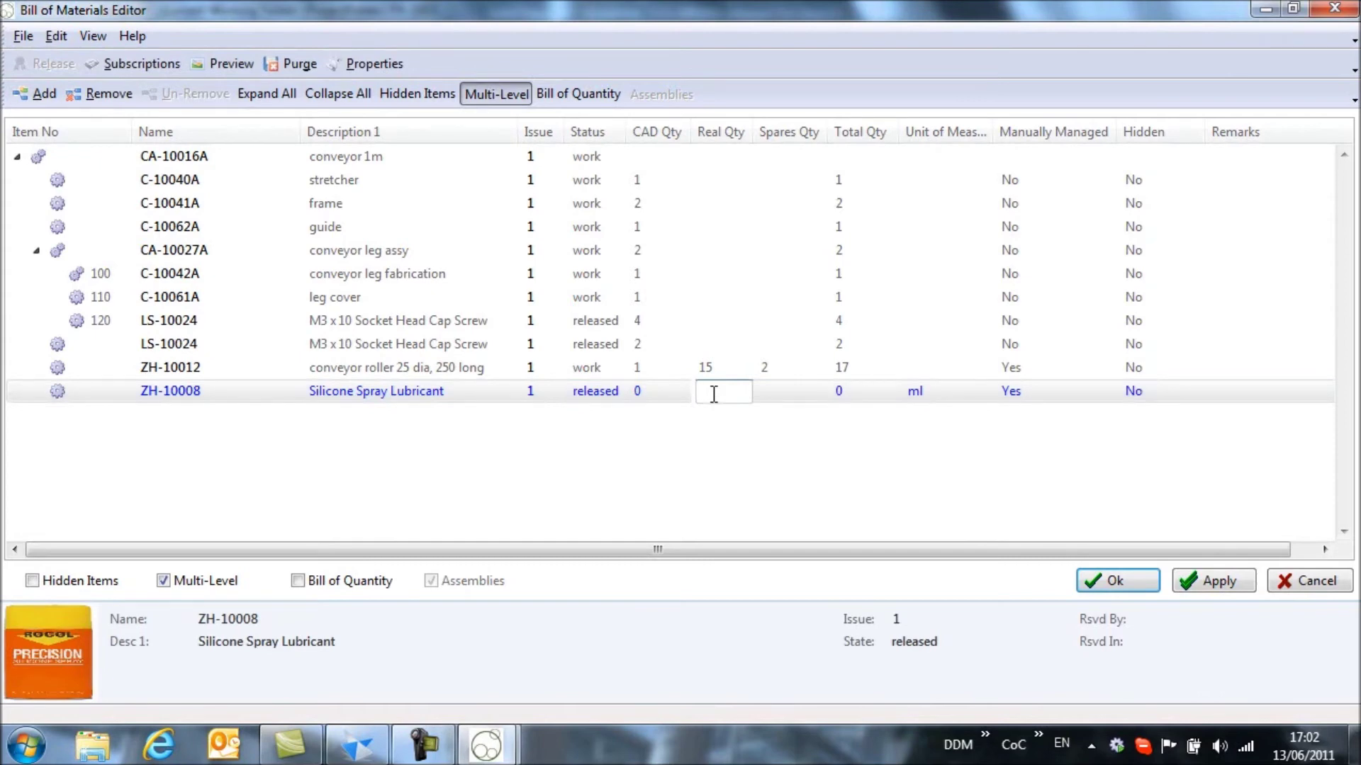
type("10")
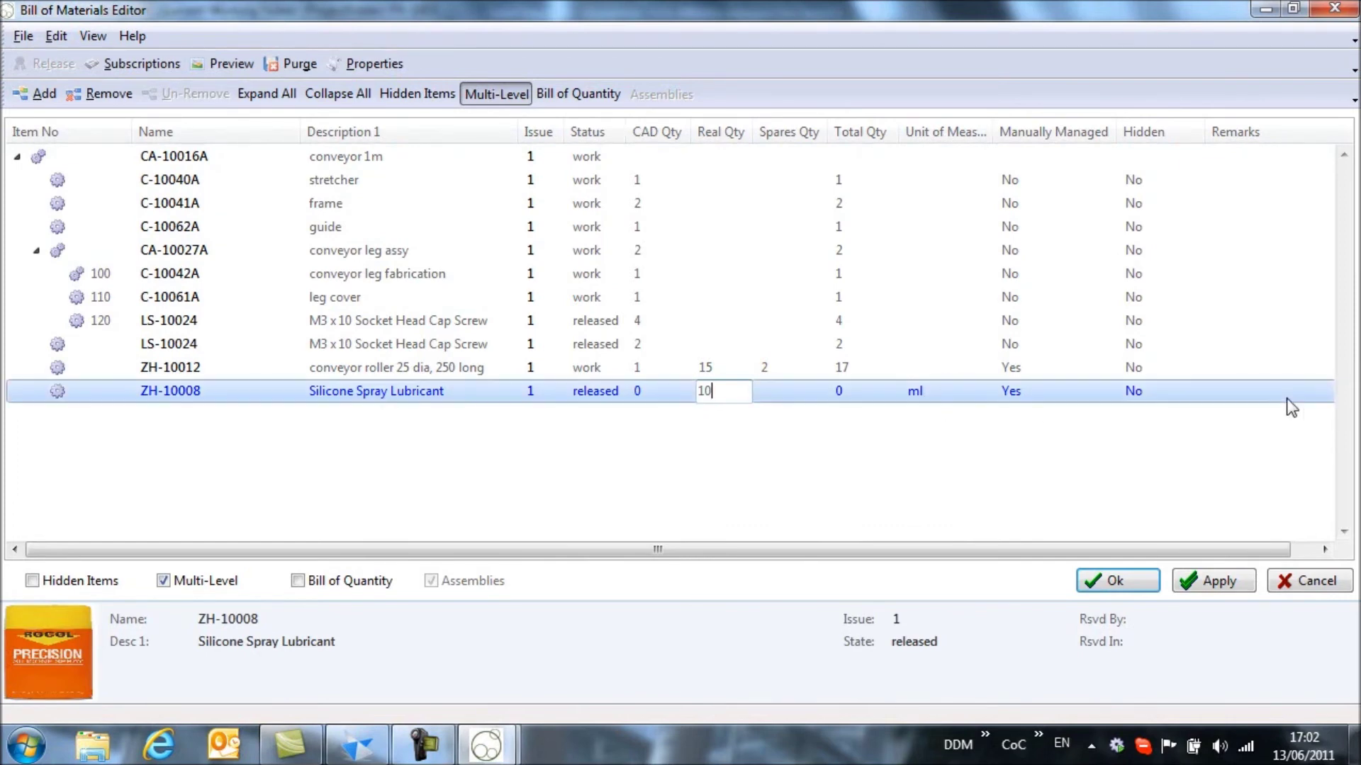
Enter the remark "Apply liberally" for the Silicone Spray Lubricant and apply the bill of materials changes
left_click(1242, 395)
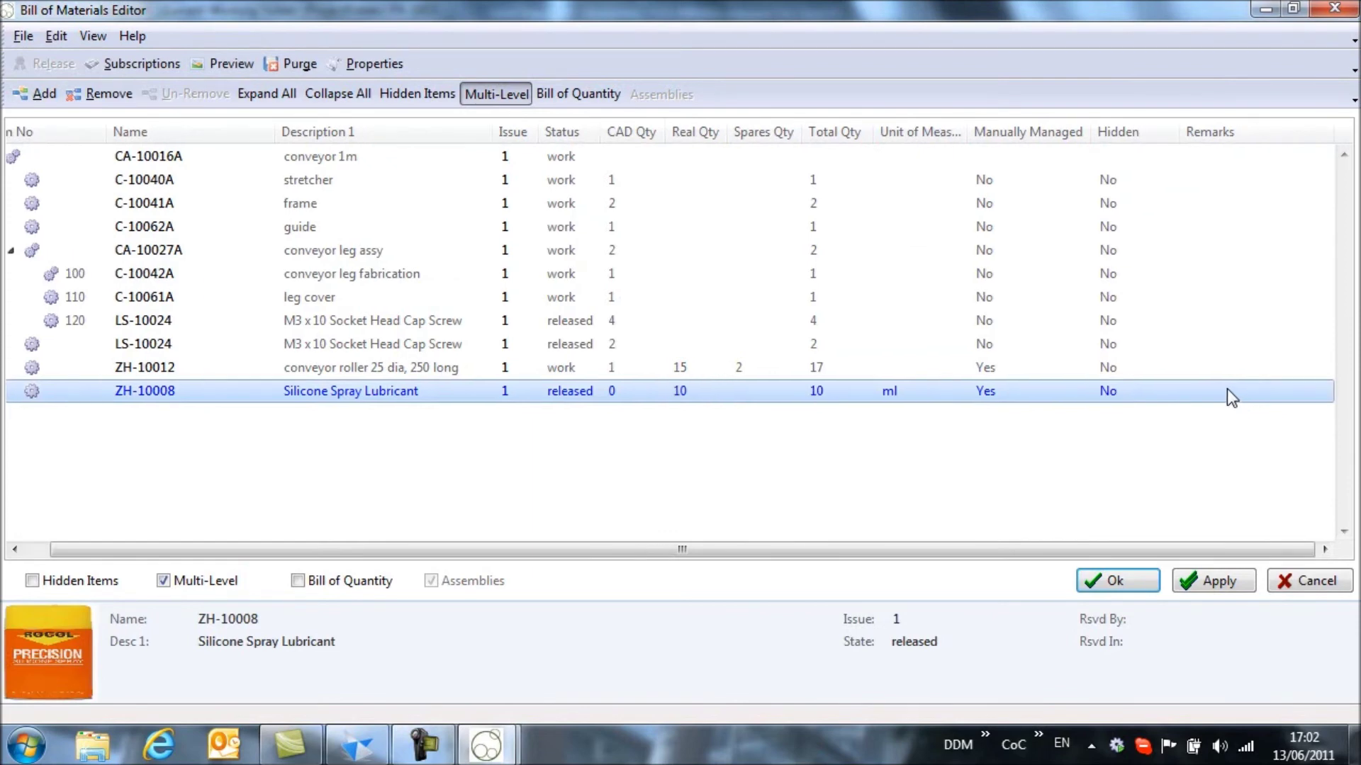
left_click(1227, 394)
type("Ap")
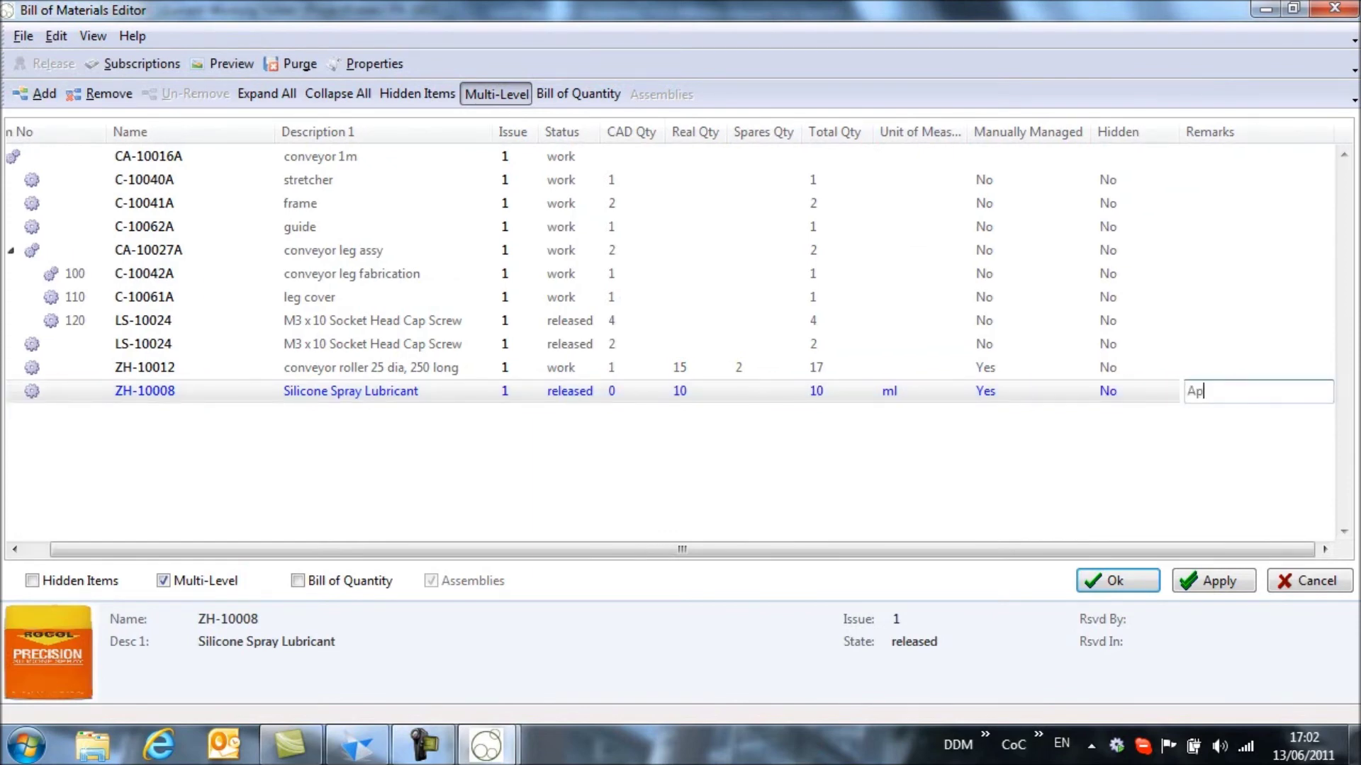
type("plu liberally")
left_click(1222, 391)
key("BackSpace")
type("y")
left_click(1183, 441)
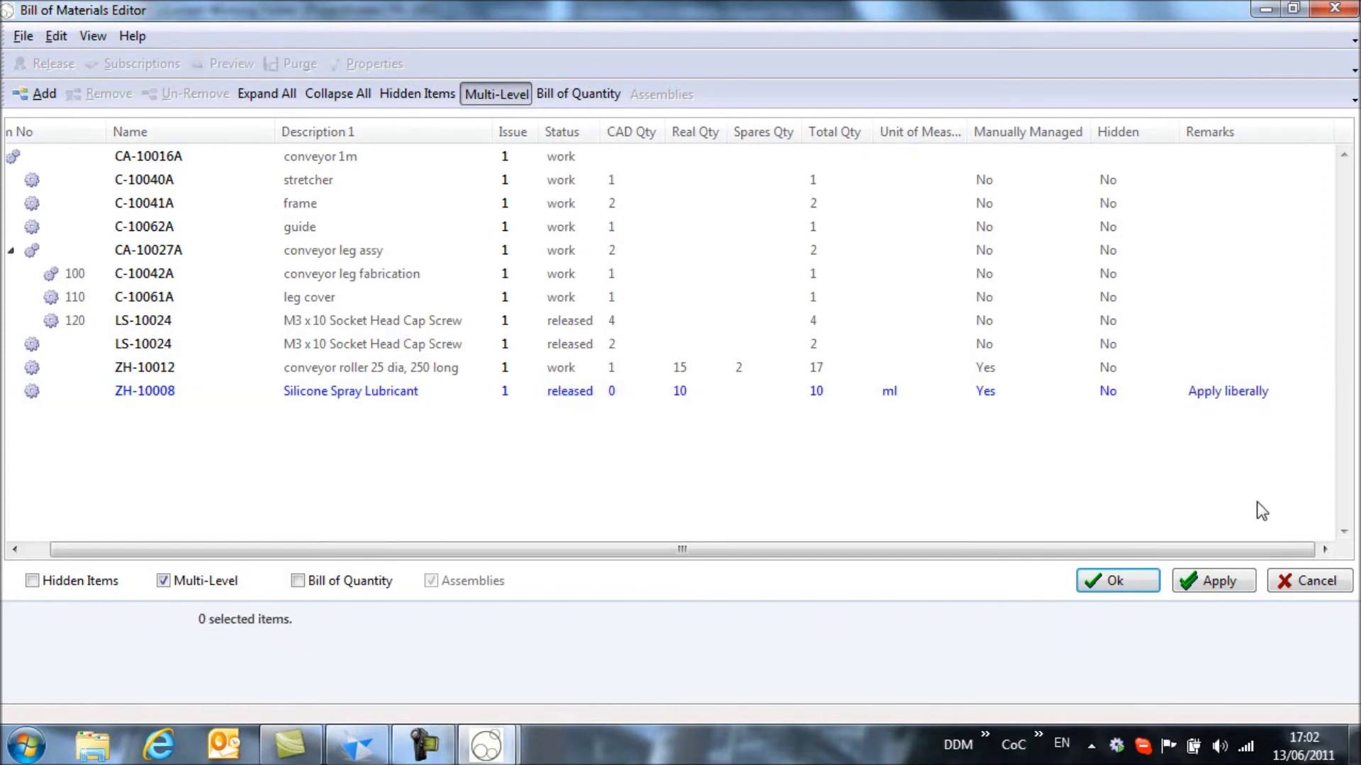
left_click(1201, 588)
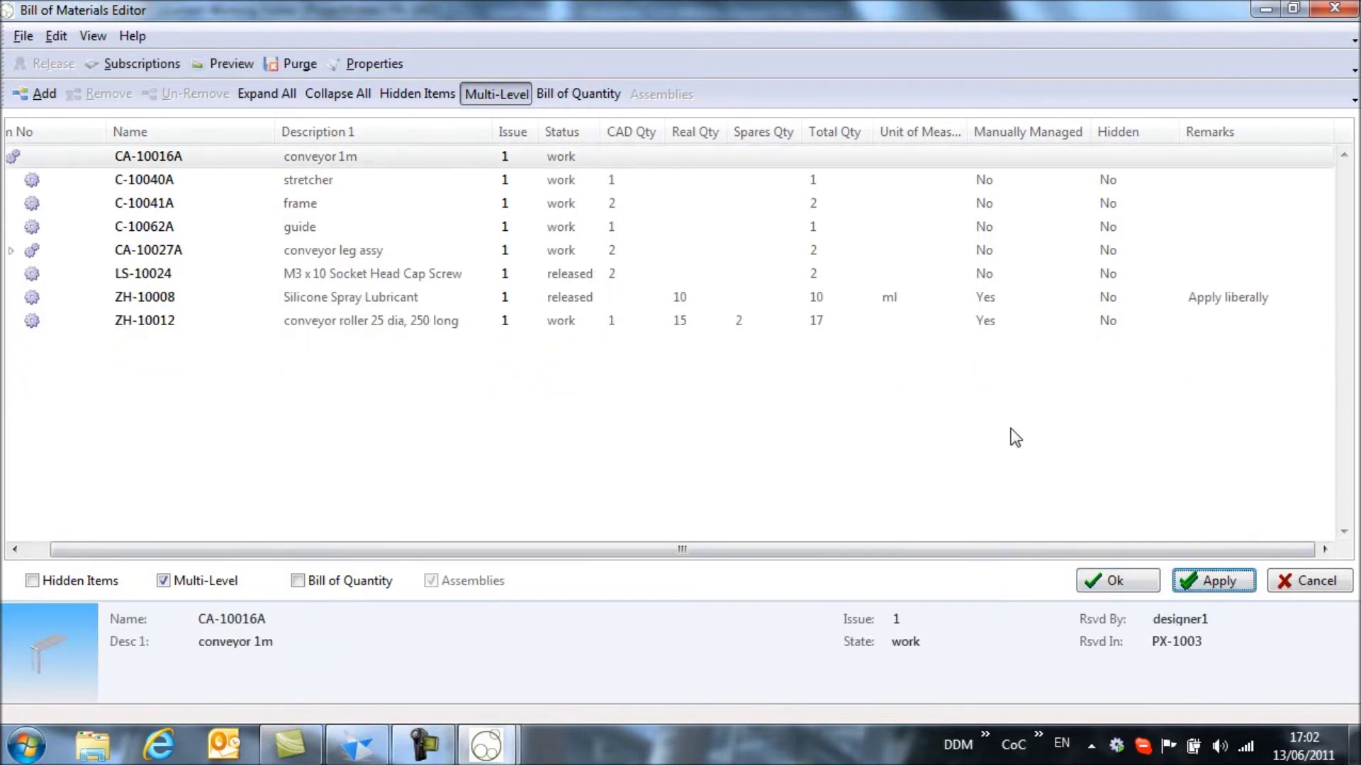
Auto-number all items directly under the conveyor, from the stretcher to the conveyor roller, starting at 10 in increments of 10
left_click_drag(652, 550, 577, 556)
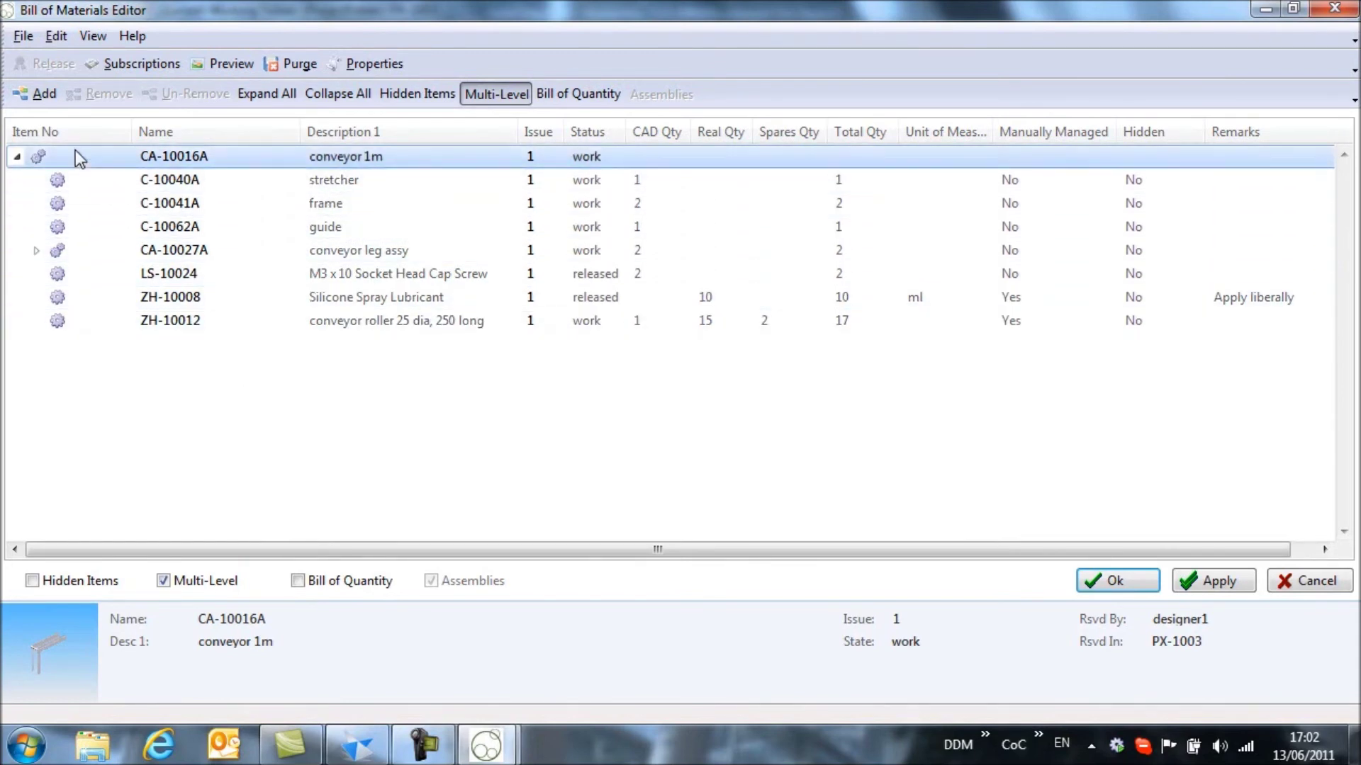
left_click(82, 181)
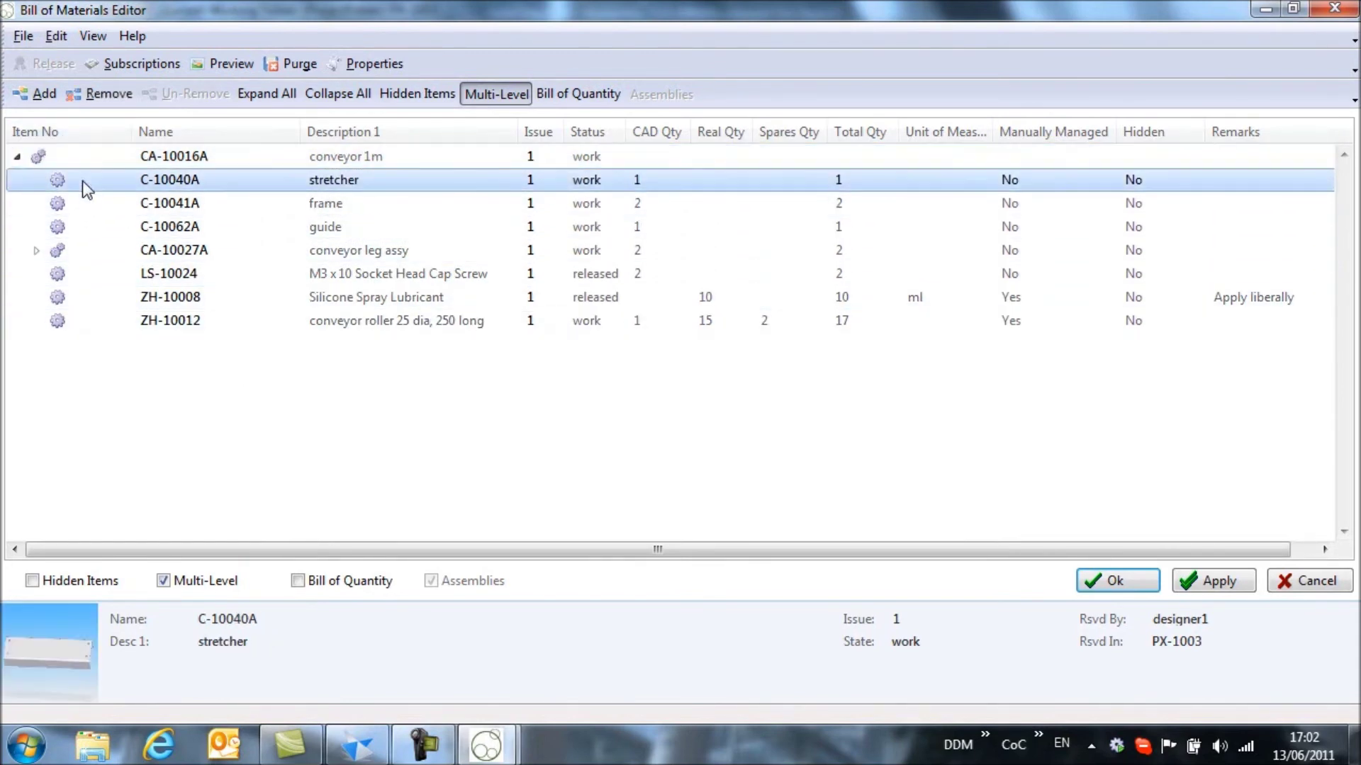
left_click(95, 321, "shift")
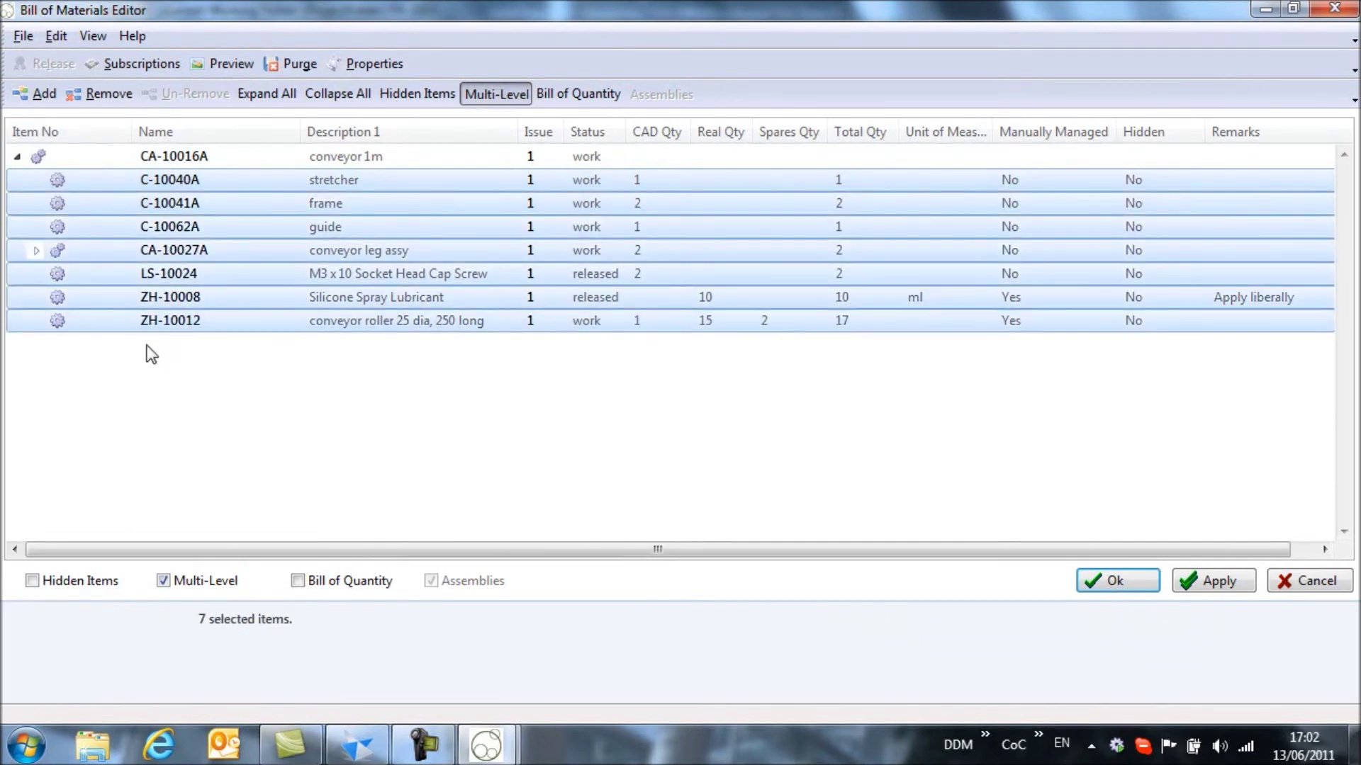
right_click(99, 182)
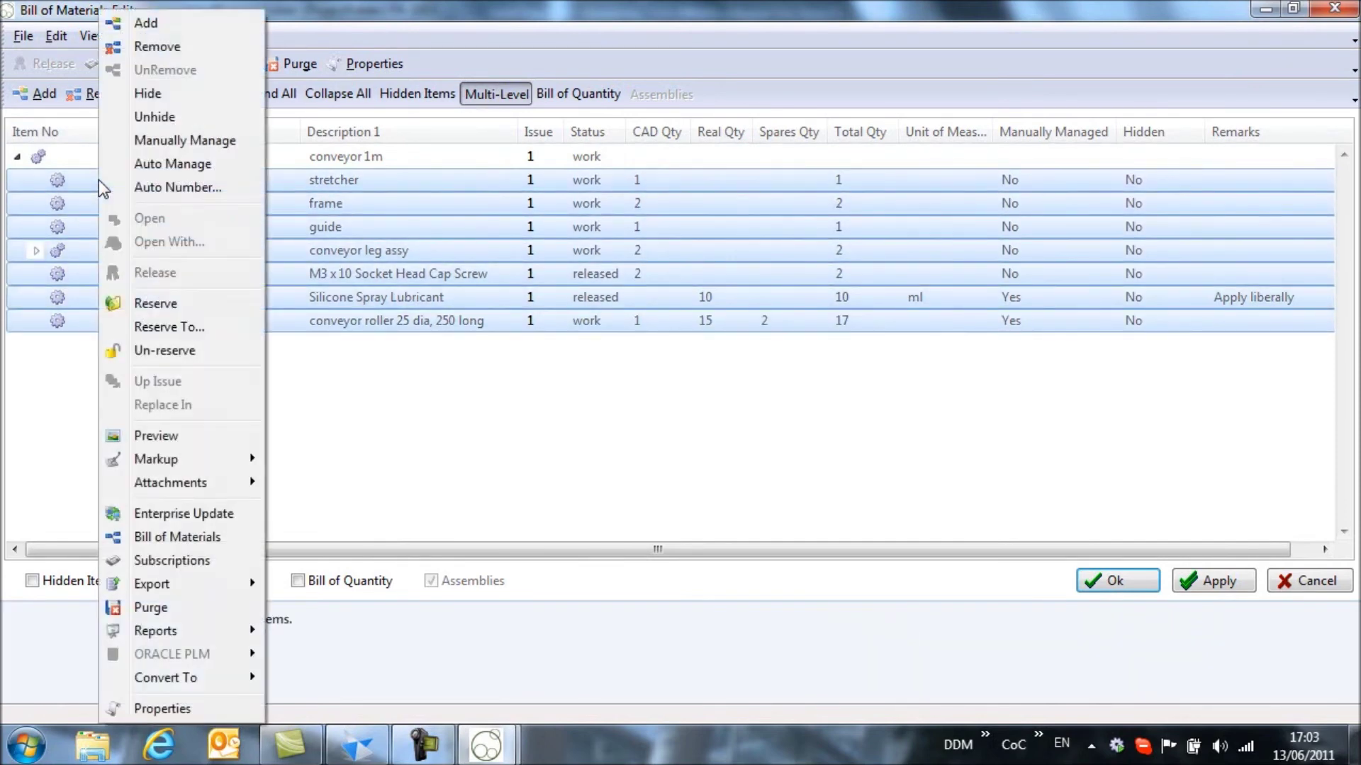
left_click(196, 189)
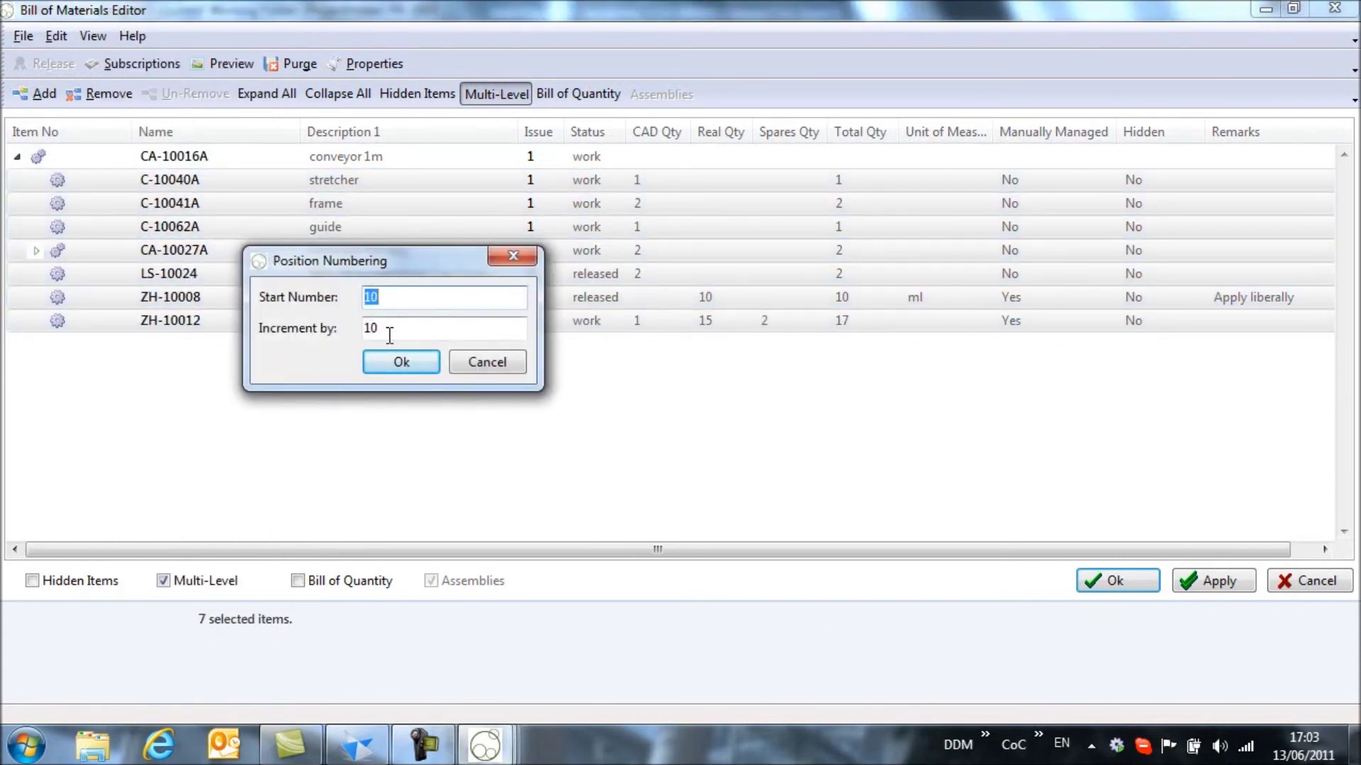
left_click(407, 363)
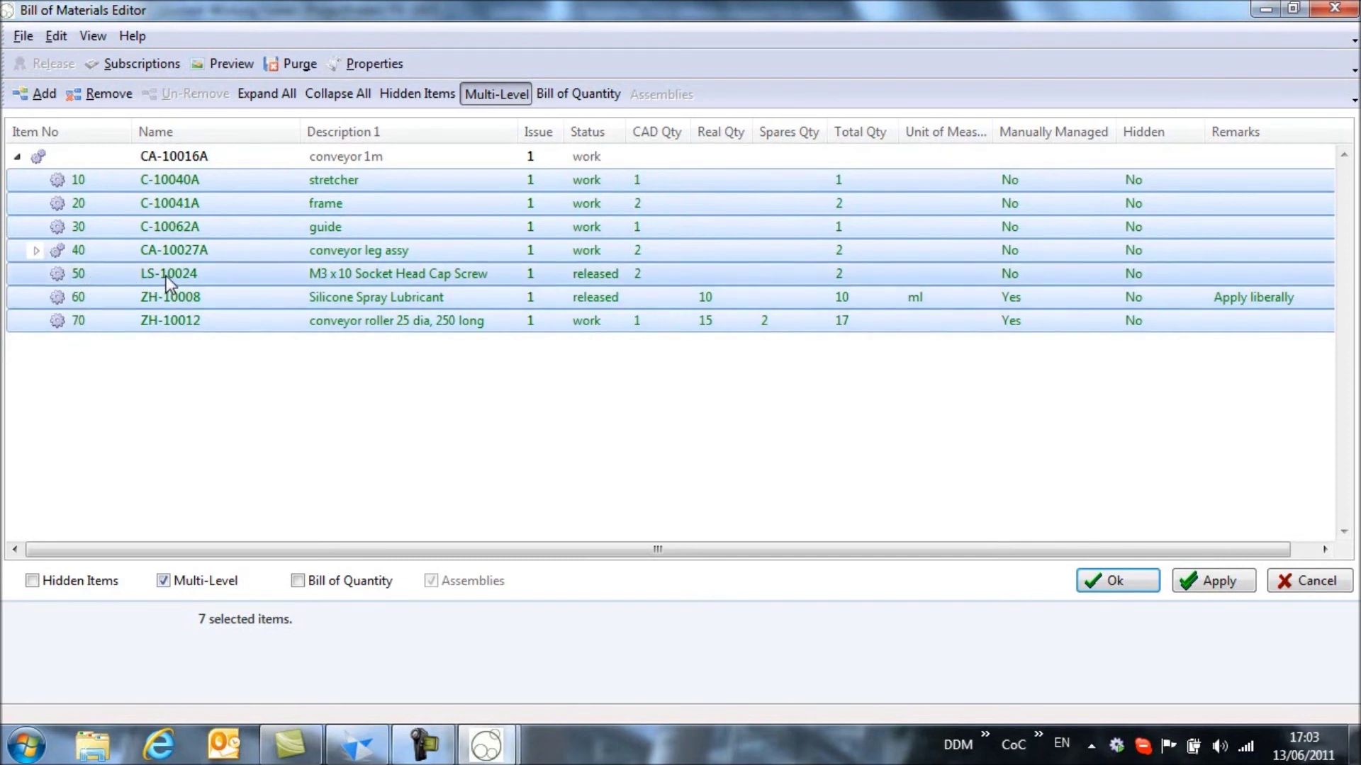
Change the item number of the conveyor's top-level M3 x 10 Socket Head Cap Screw to 99 and apply the numbering
left_click(92, 273)
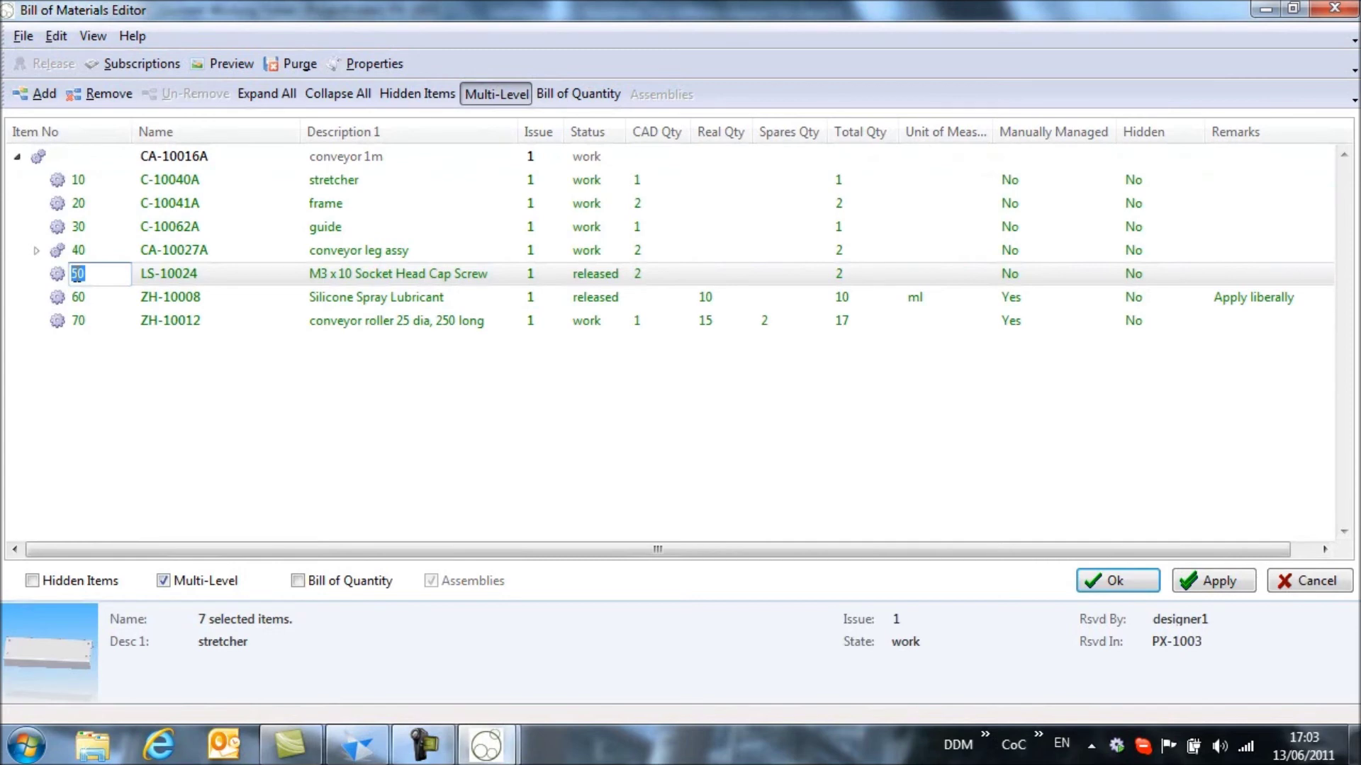
type("99")
left_click(206, 398)
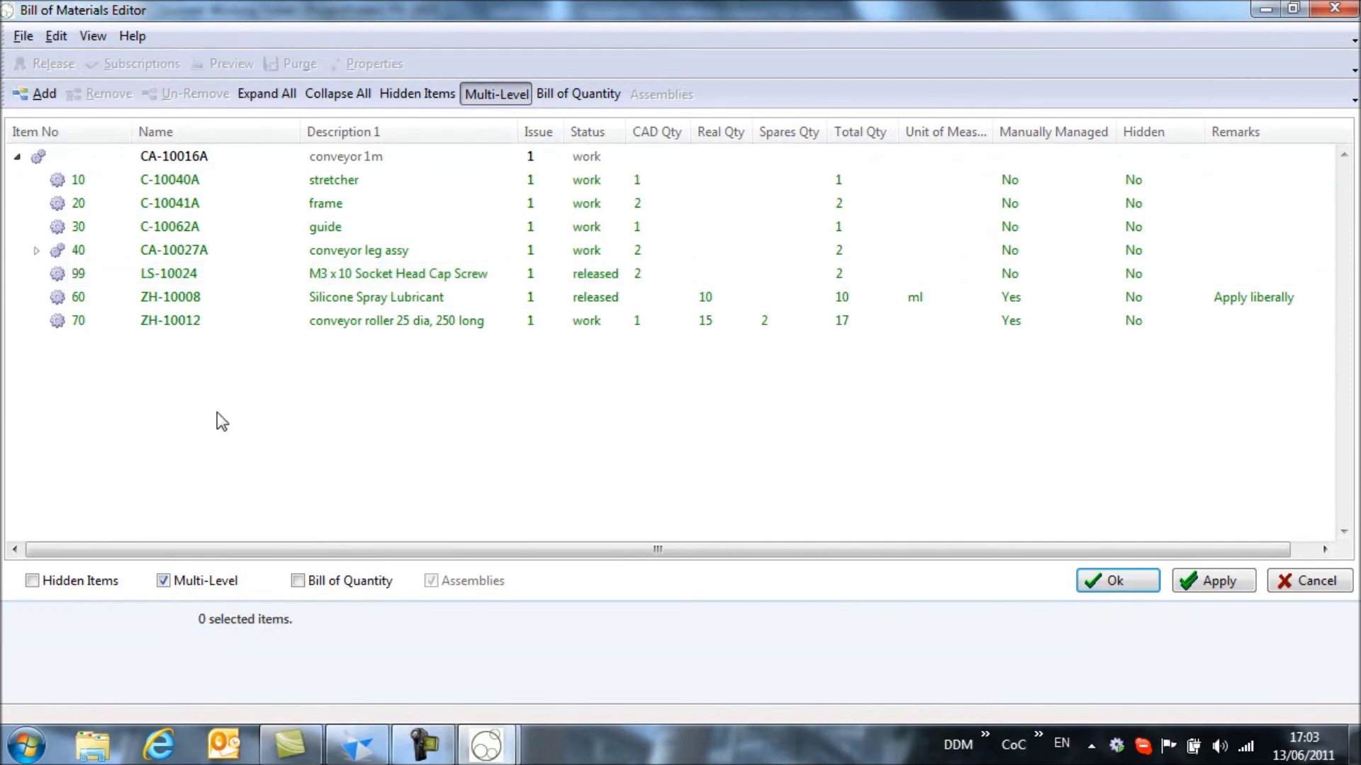
left_click(1200, 571)
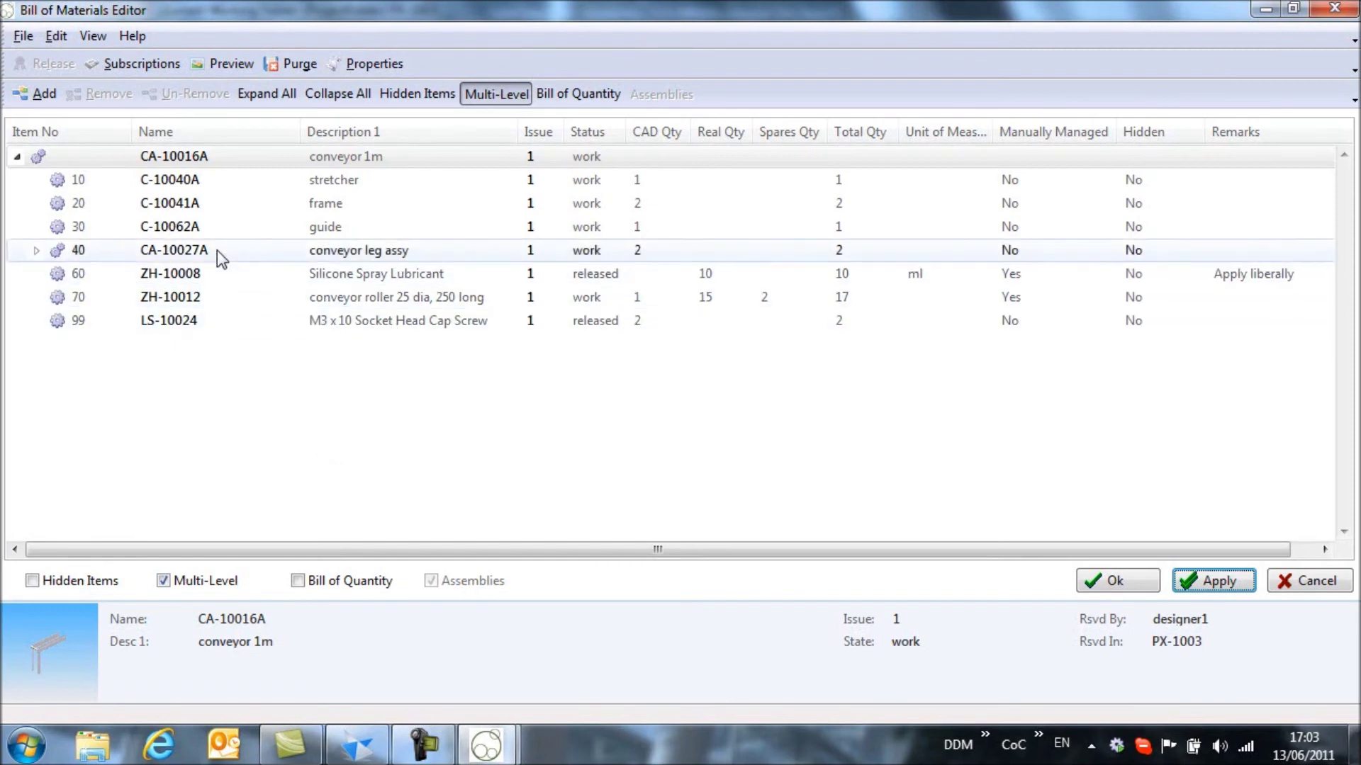
Compare the cap screw quantities in the expanded conveyor leg assembly with the bill of quantity, and return to the multi-level view
left_click(36, 251)
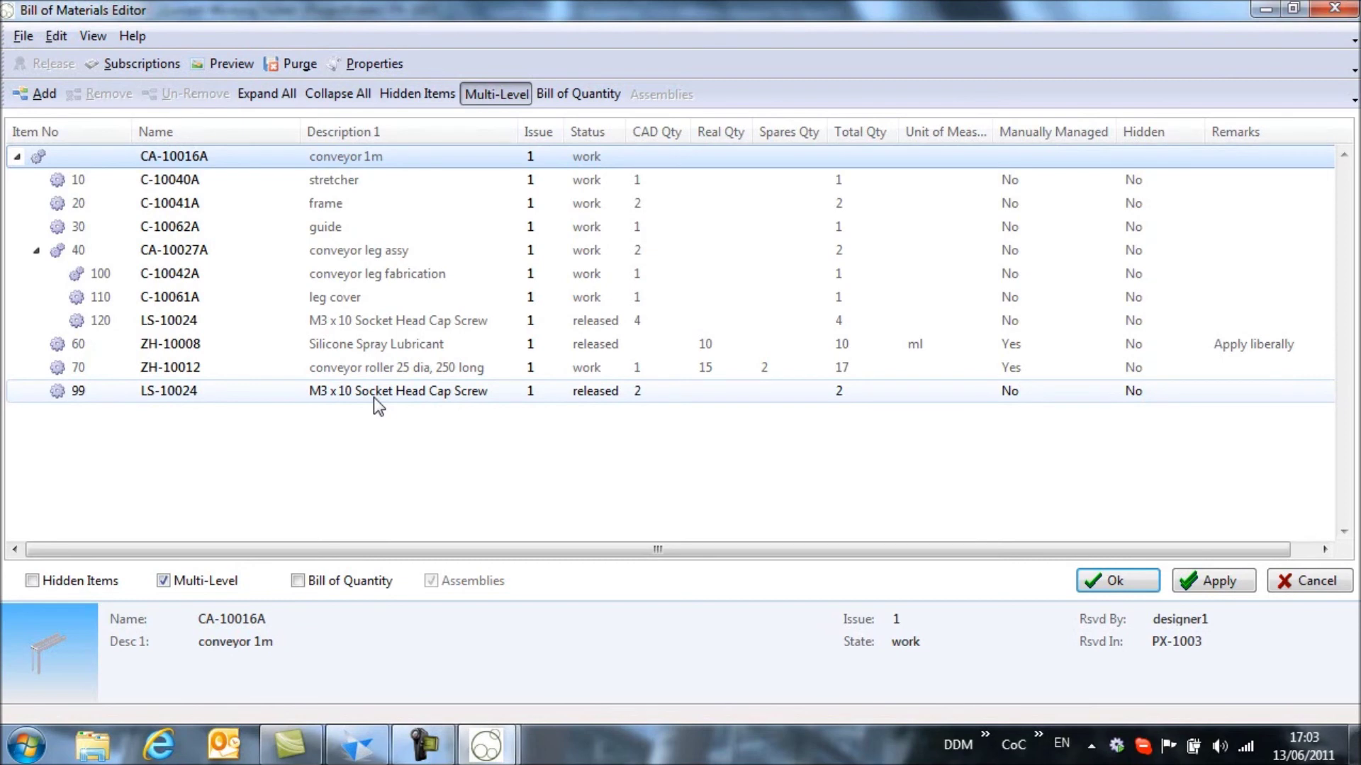
left_click(297, 580)
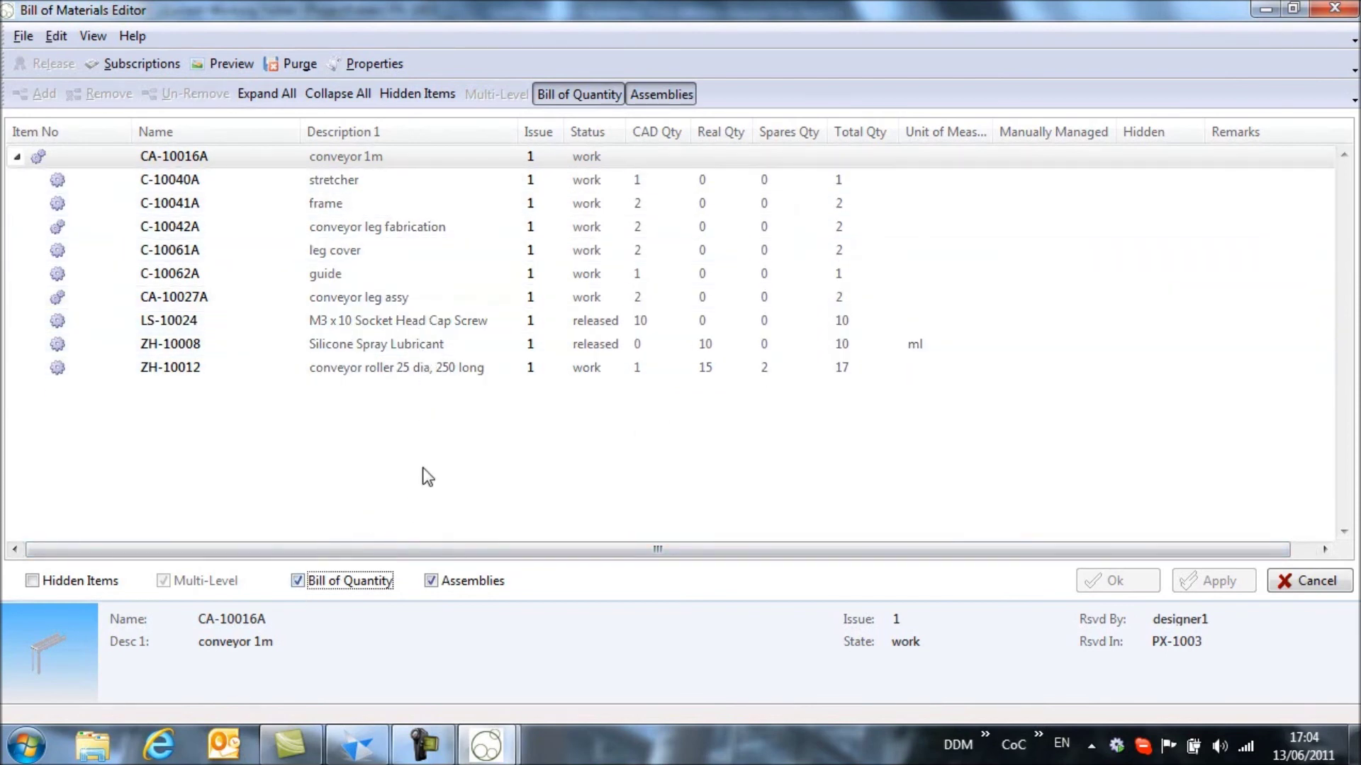
double_click(297, 580)
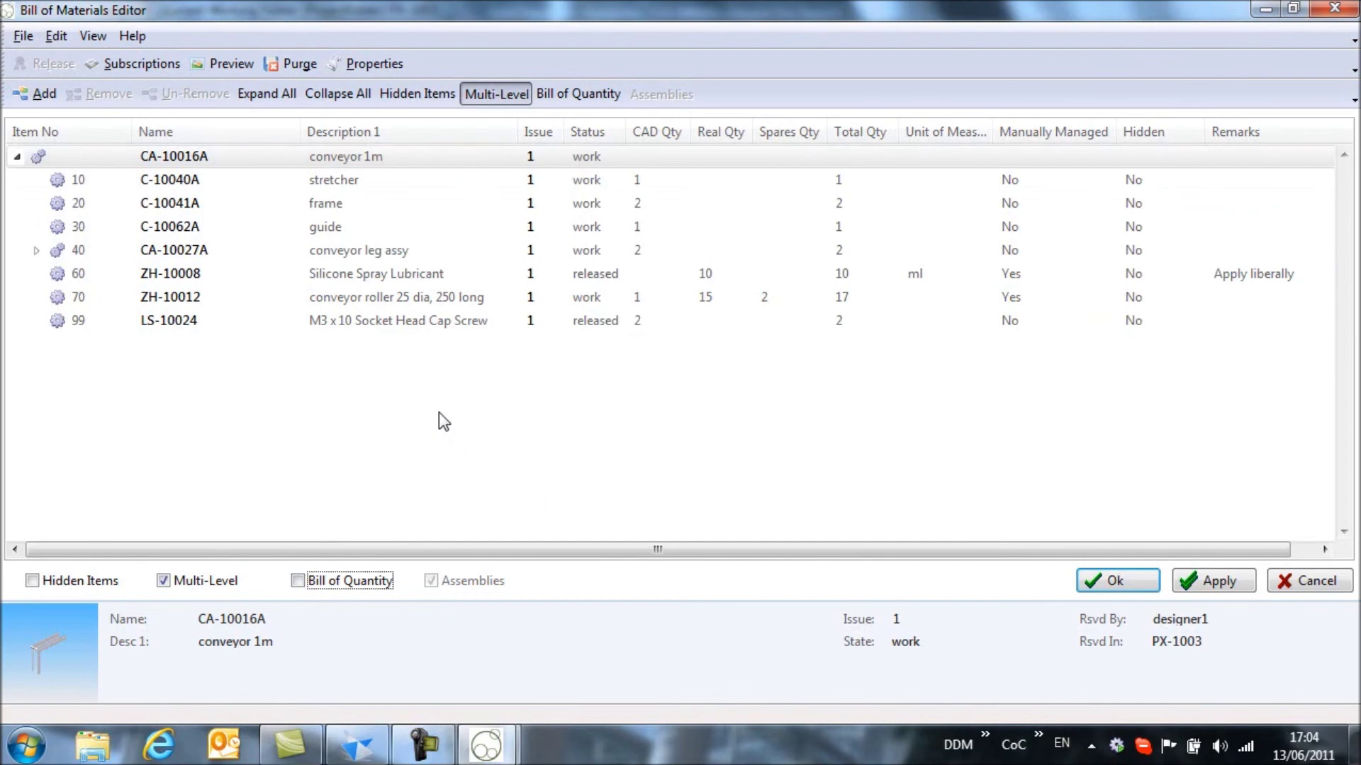
Print the conveyor's bill of materials as a Multi Level BOM with the Full Level option
left_click(23, 38)
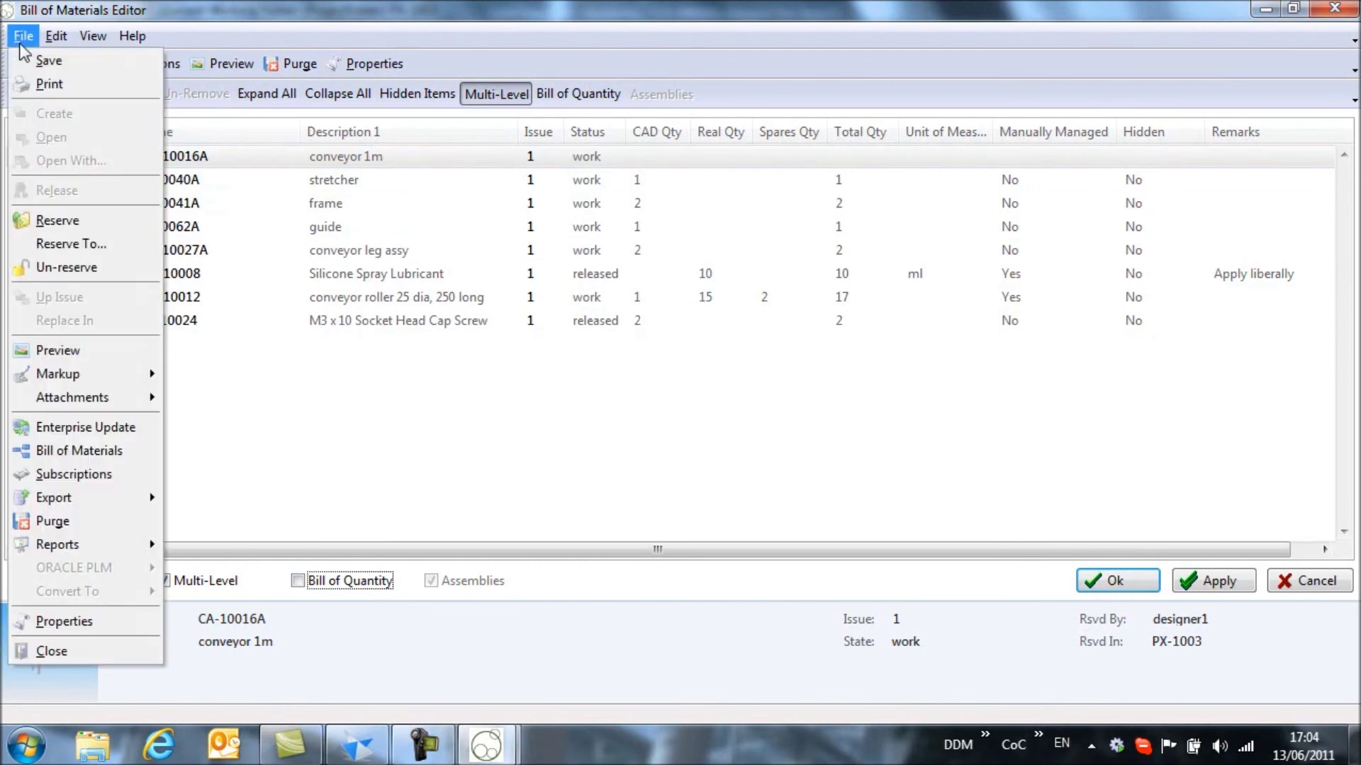
left_click(43, 84)
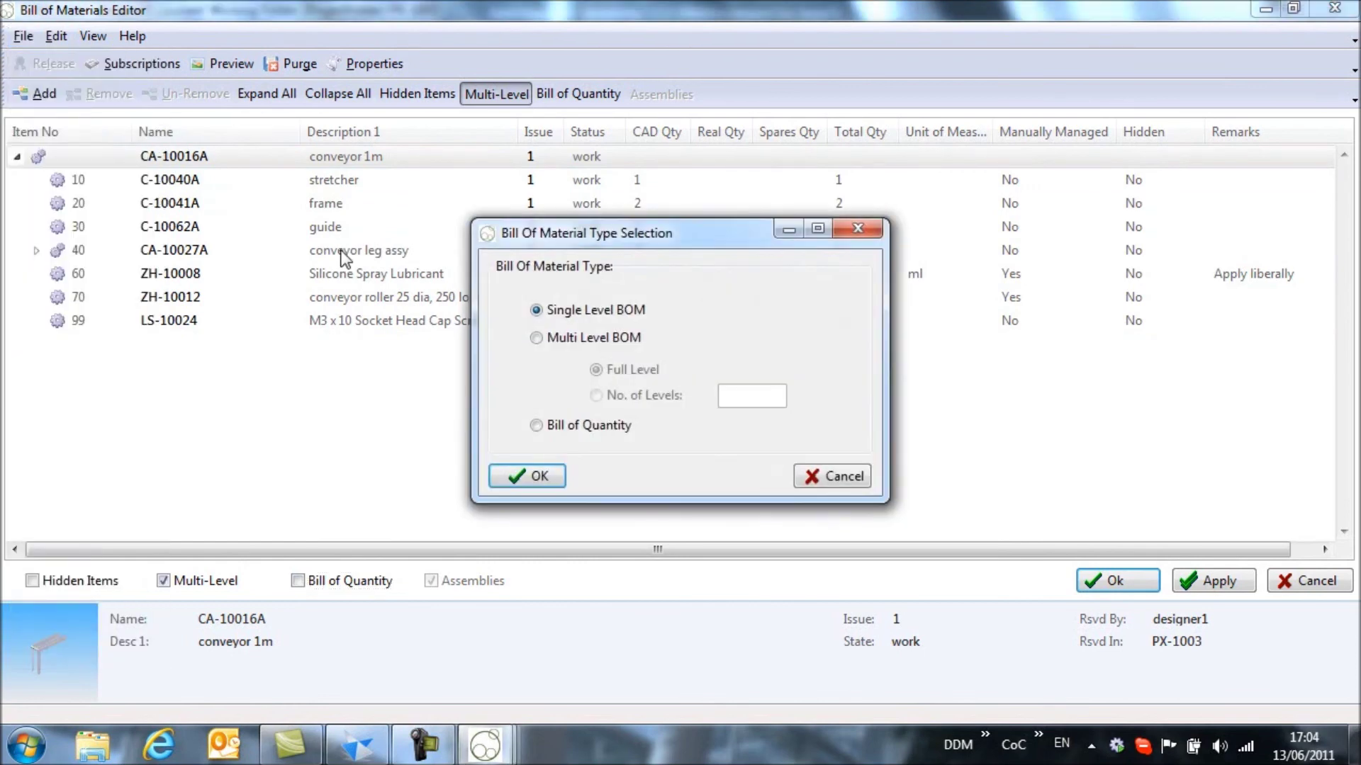
left_click(560, 338)
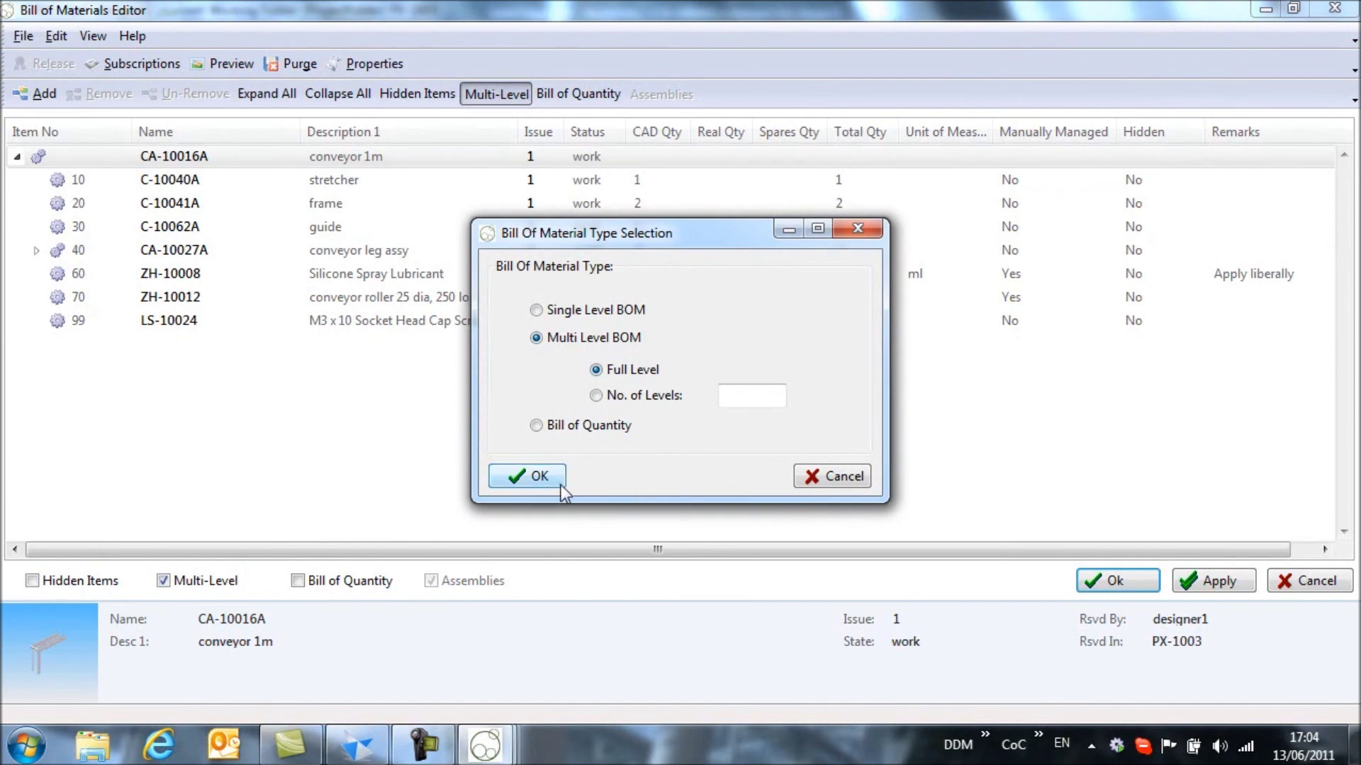
left_click(528, 476)
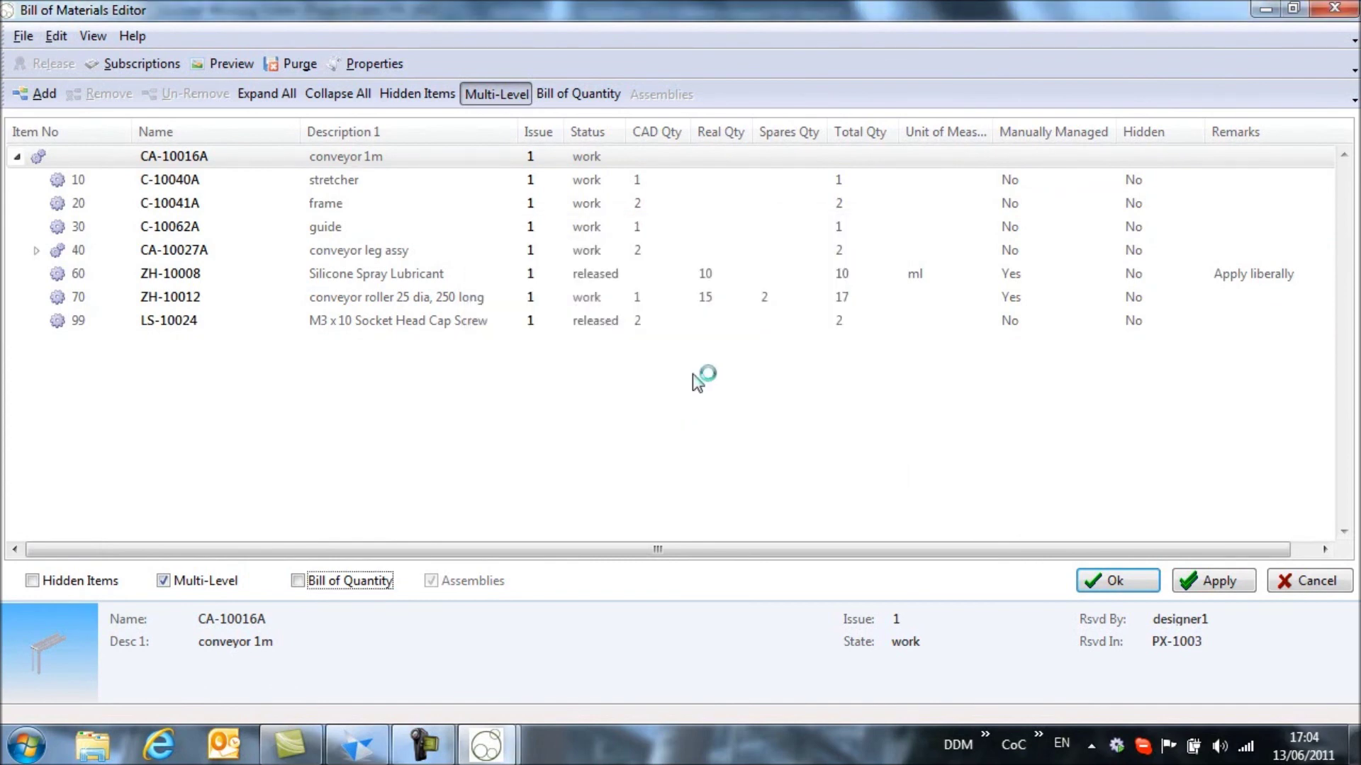